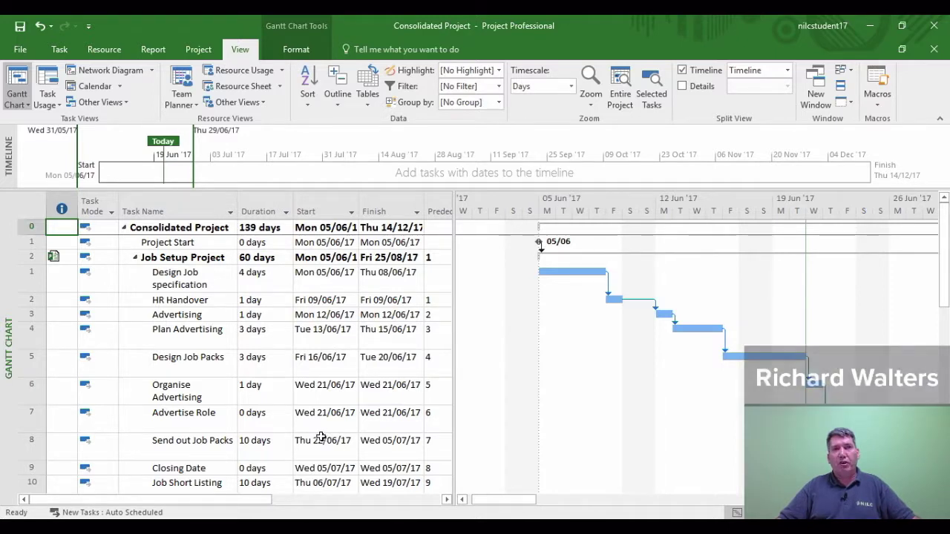
# Step: Briefly view the baseline start and finish table, then return the sheet to the Entry table
pyautogui.click(168, 283)
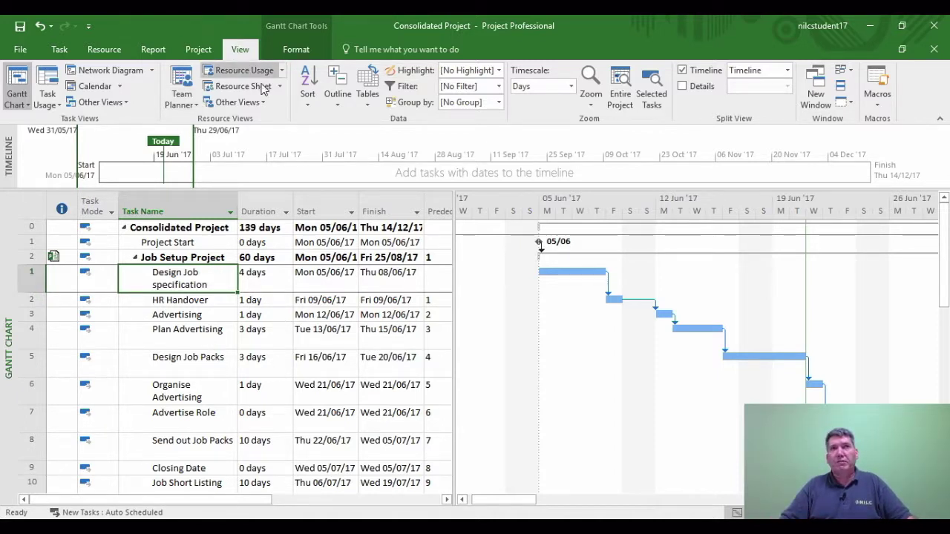
pyautogui.click(367, 100)
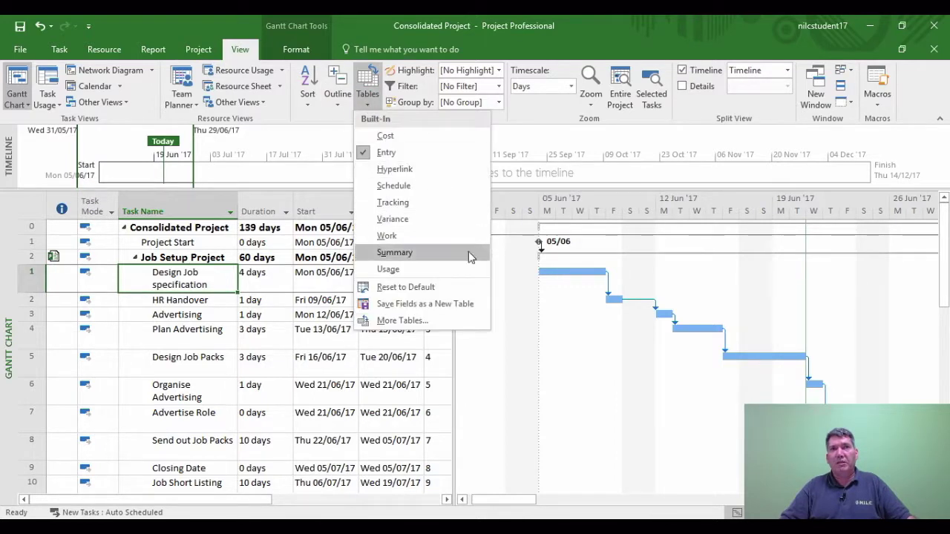
pyautogui.click(395, 219)
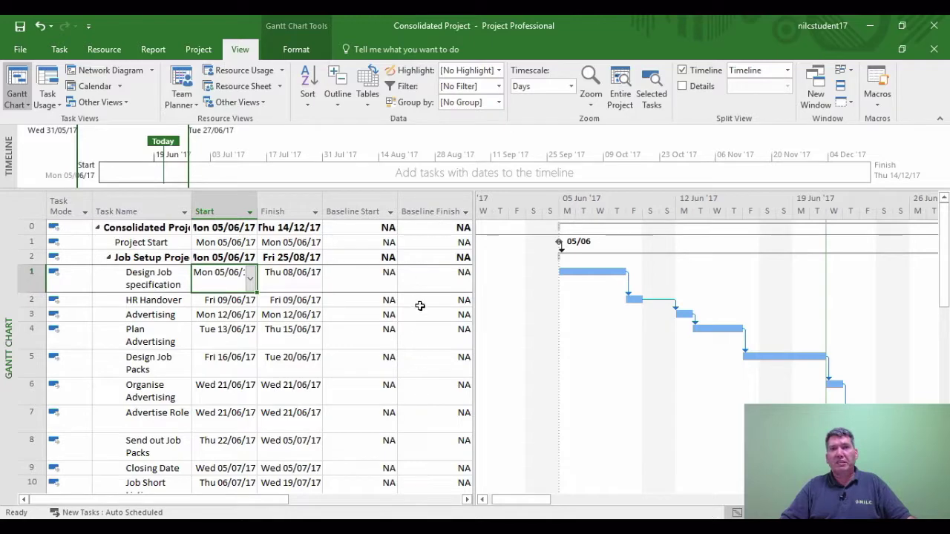
pyautogui.scroll(-5, 421, 312)
pyautogui.scroll(-5, 421, 320)
pyautogui.scroll(10, 421, 319)
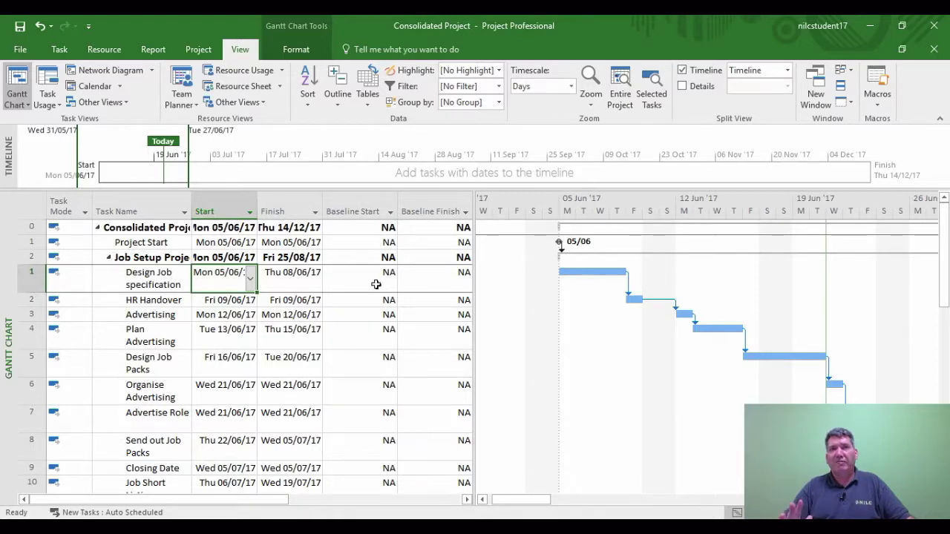
pyautogui.click(368, 105)
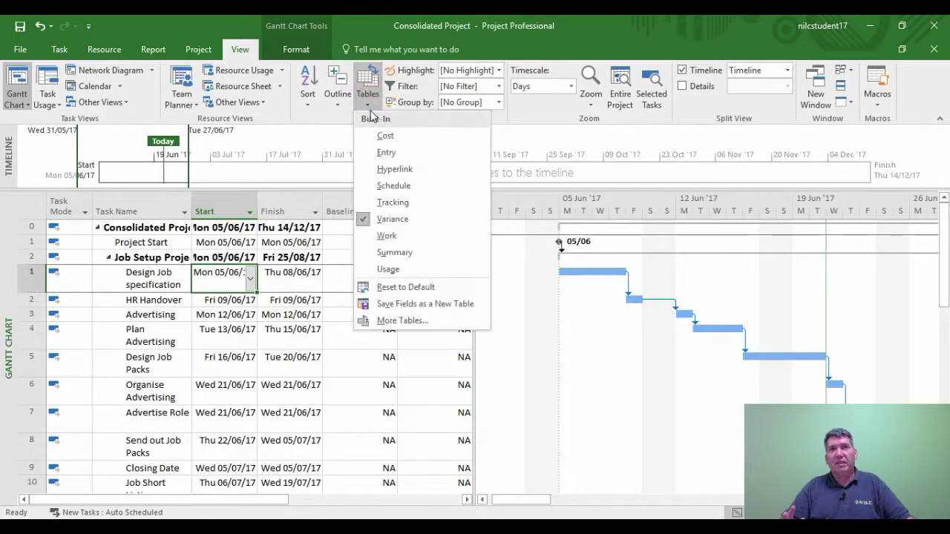
pyautogui.click(385, 152)
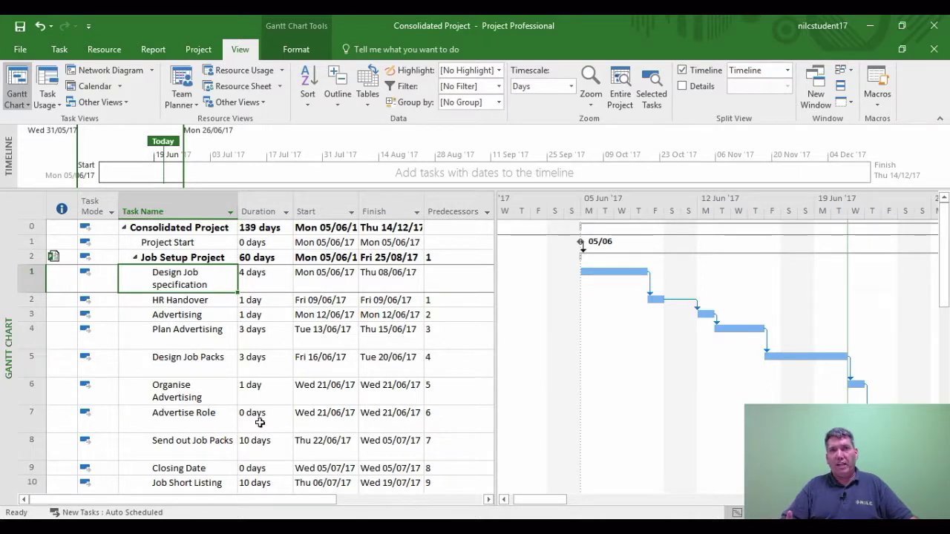
# Step: Select all tasks from the Consolidated Project summary row down to Process End
pyautogui.click(30, 206)
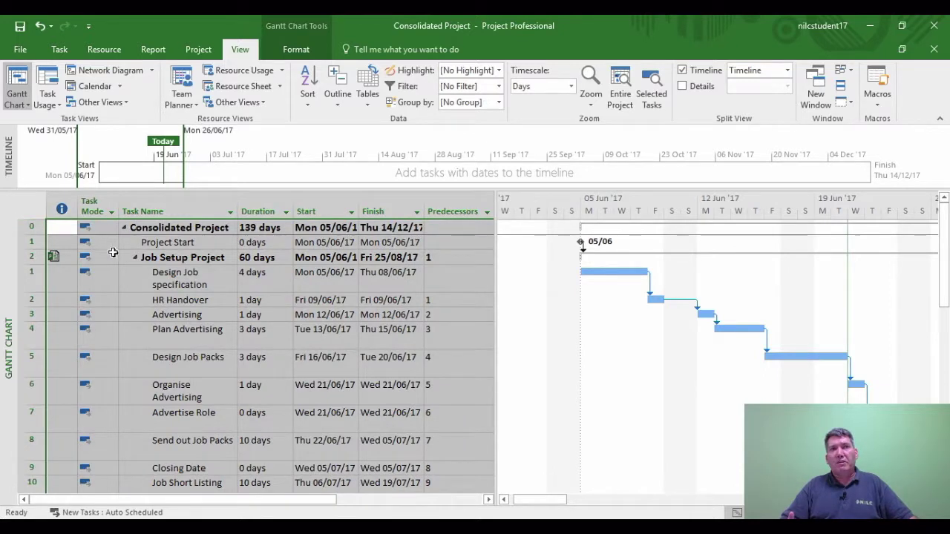
pyautogui.click(185, 339)
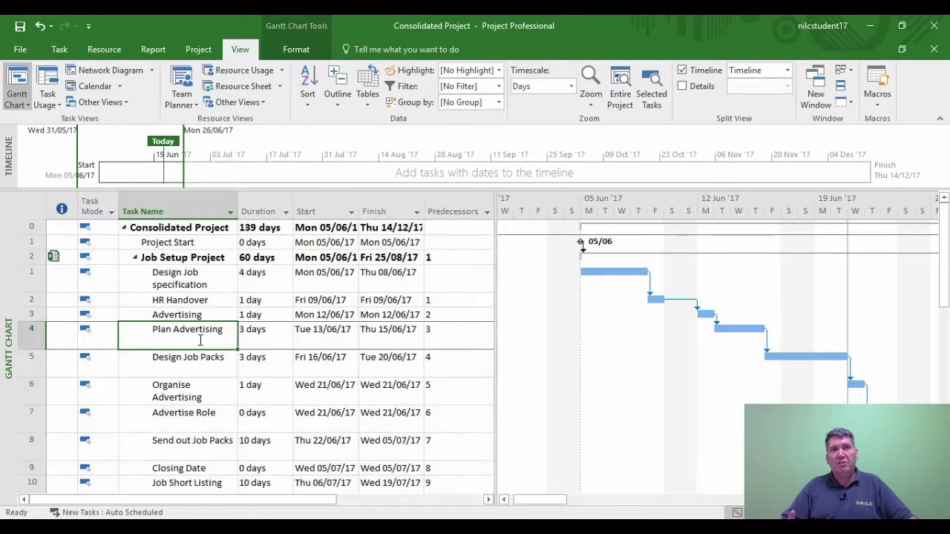
pyautogui.click(24, 227)
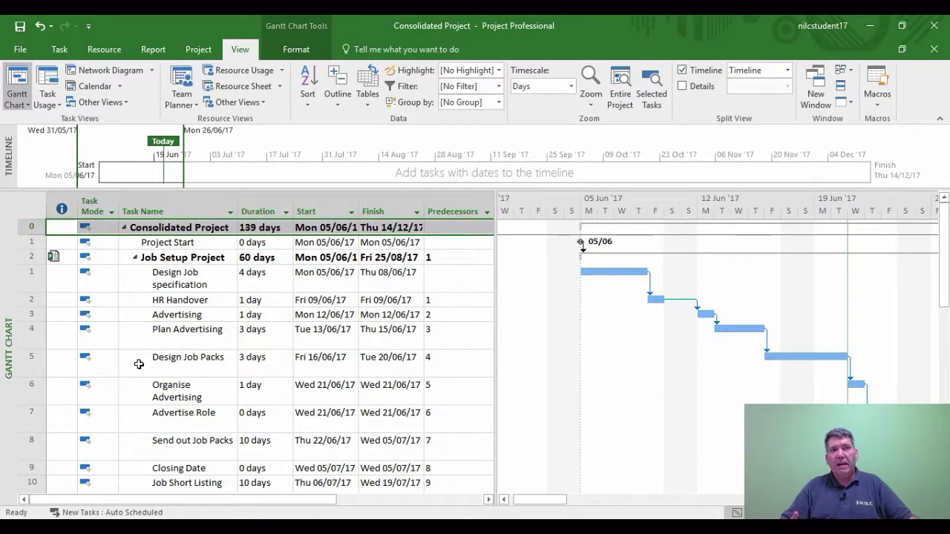
pyautogui.scroll(-1, 138, 363)
pyautogui.scroll(-15, 138, 364)
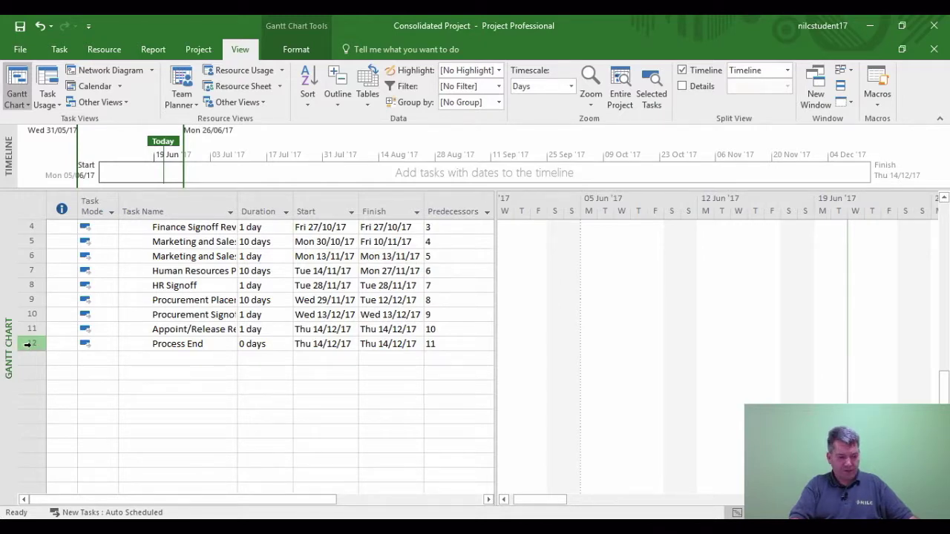
pyautogui.hotkey('ctrl', 'a')
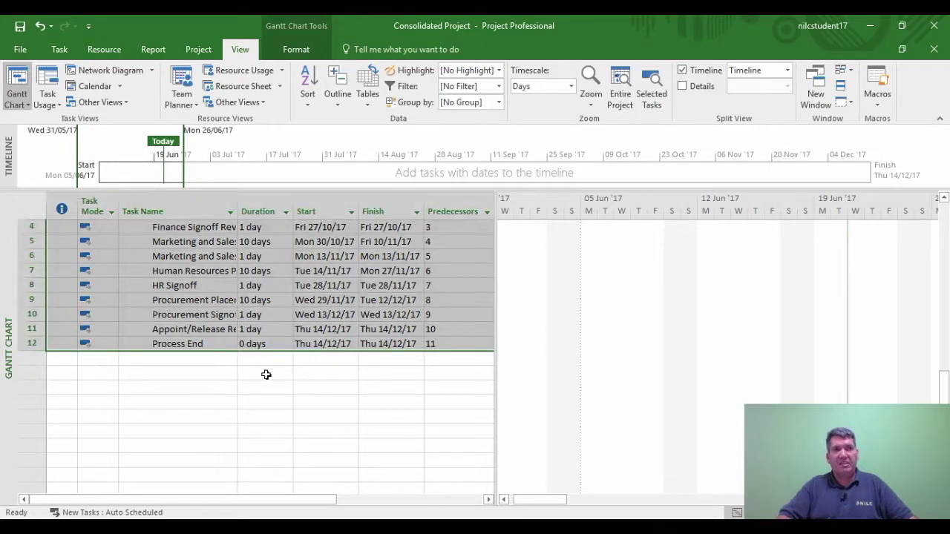
pyautogui.scroll(15, 263, 374)
pyautogui.scroll(1, 263, 373)
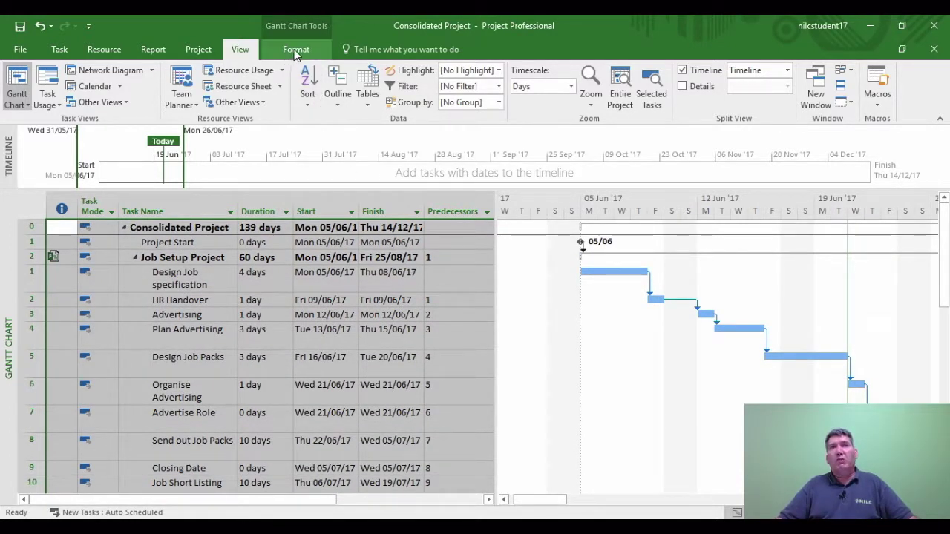
# Step: Set a baseline for the selected tasks only, rather than the entire project
pyautogui.click(198, 49)
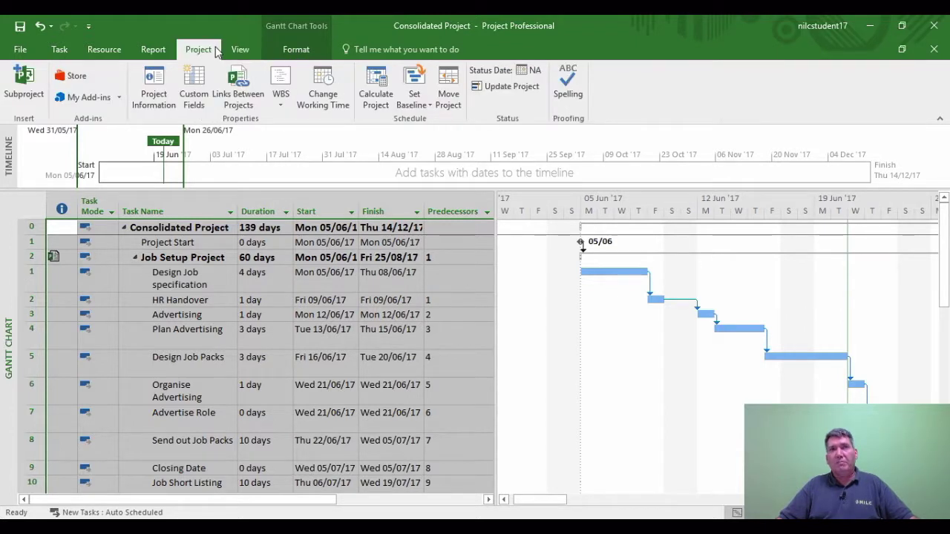
pyautogui.click(420, 101)
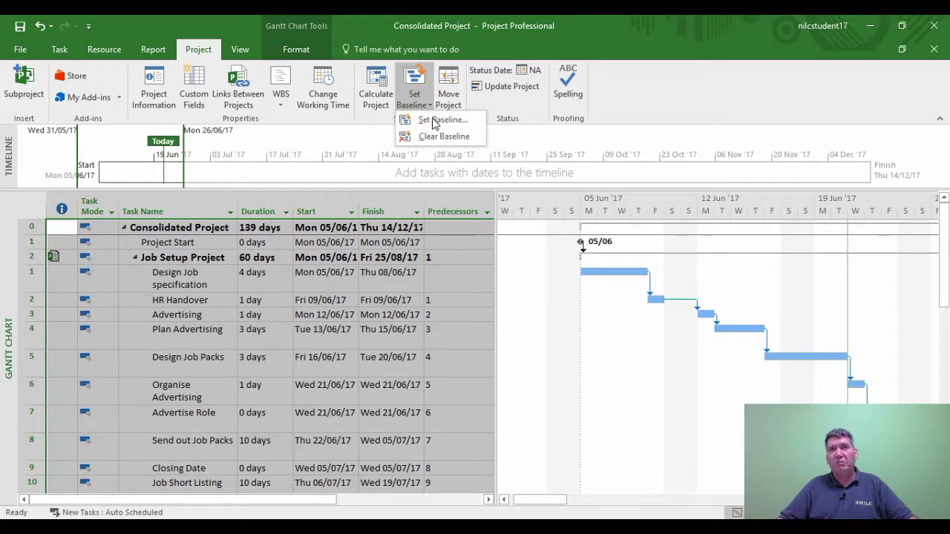
pyautogui.click(443, 120)
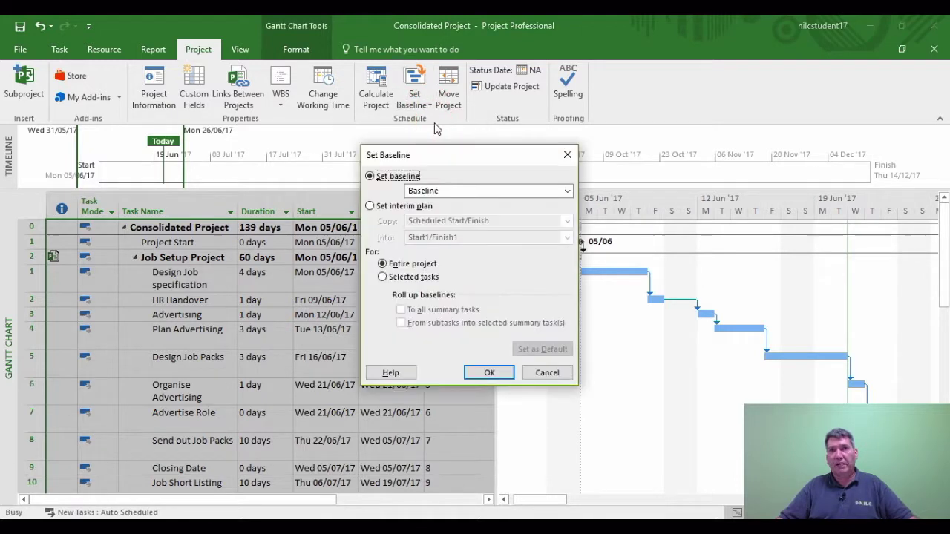
pyautogui.click(383, 277)
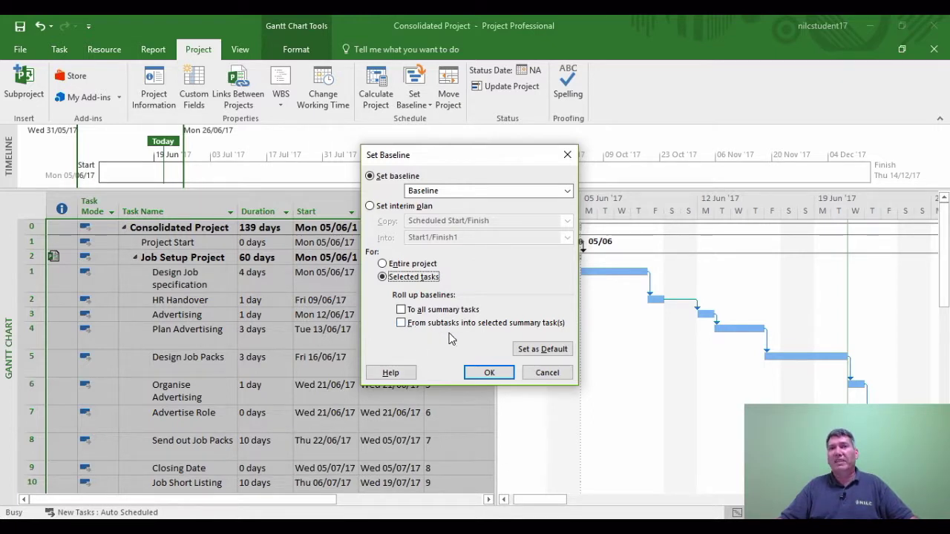
pyautogui.click(488, 375)
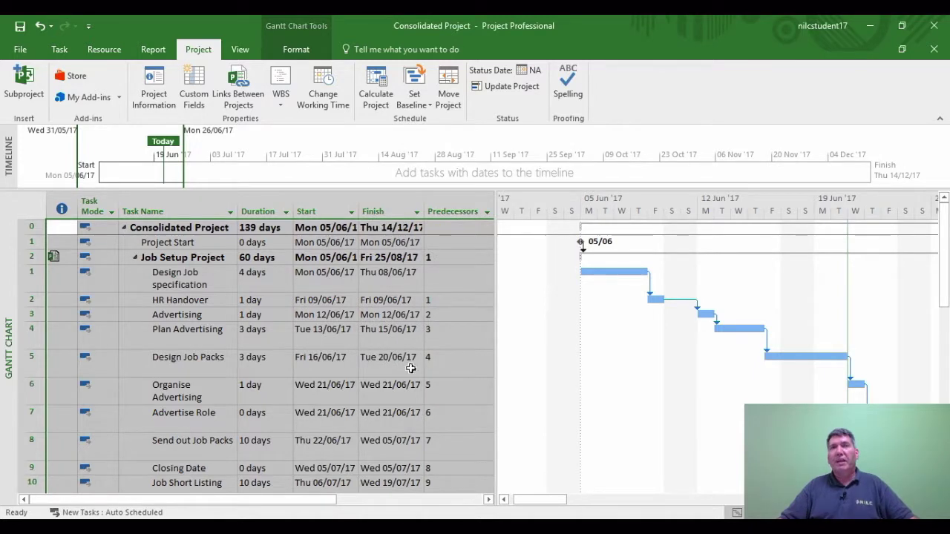
pyautogui.click(53, 229)
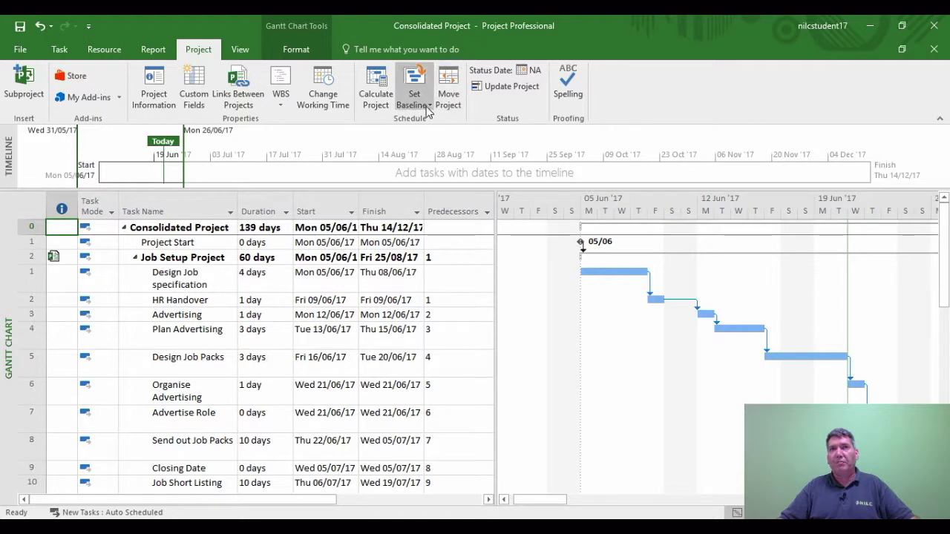
pyautogui.click(248, 55)
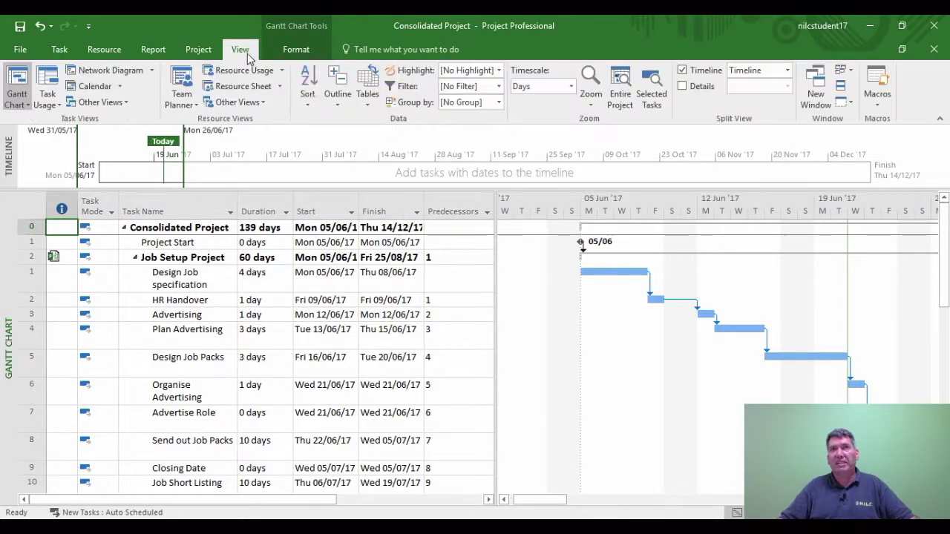
pyautogui.click(373, 107)
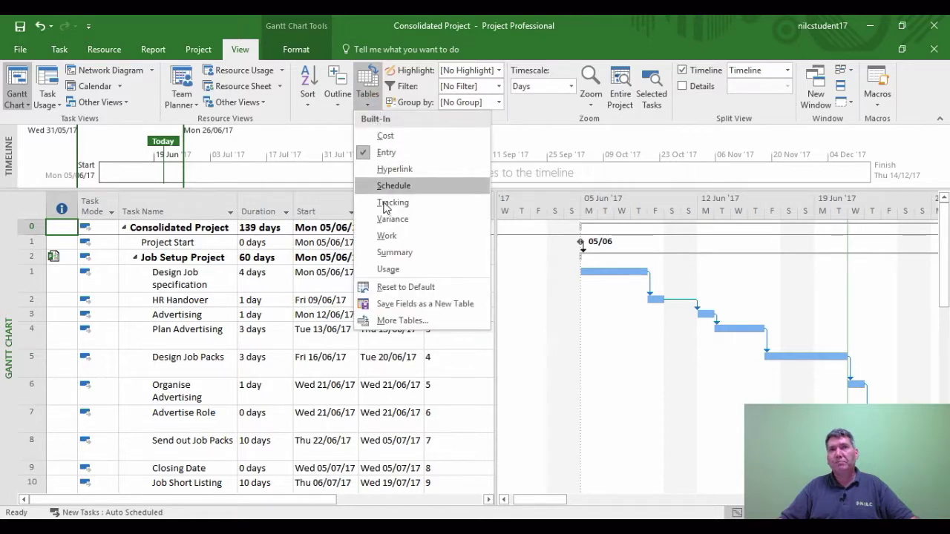
pyautogui.click(379, 222)
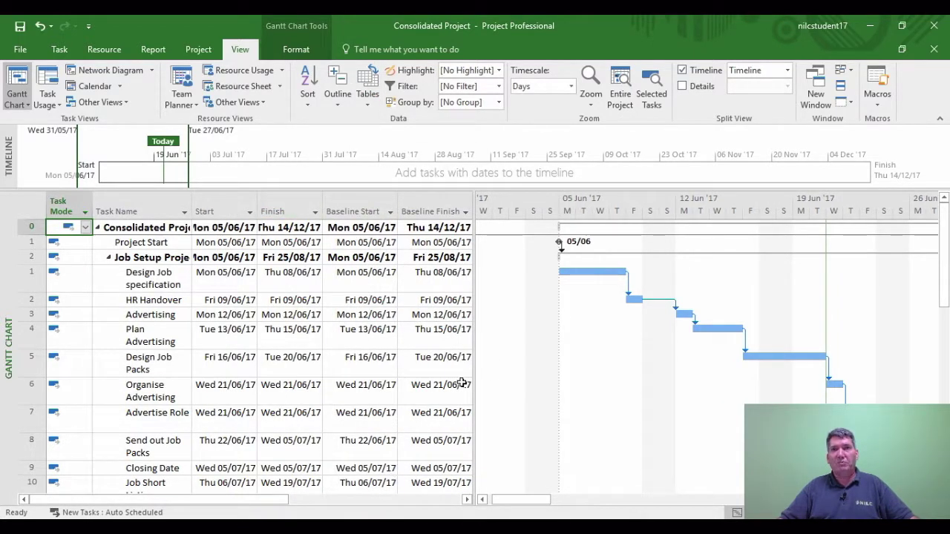
pyautogui.scroll(-3, 510, 438)
pyautogui.scroll(-6, 510, 439)
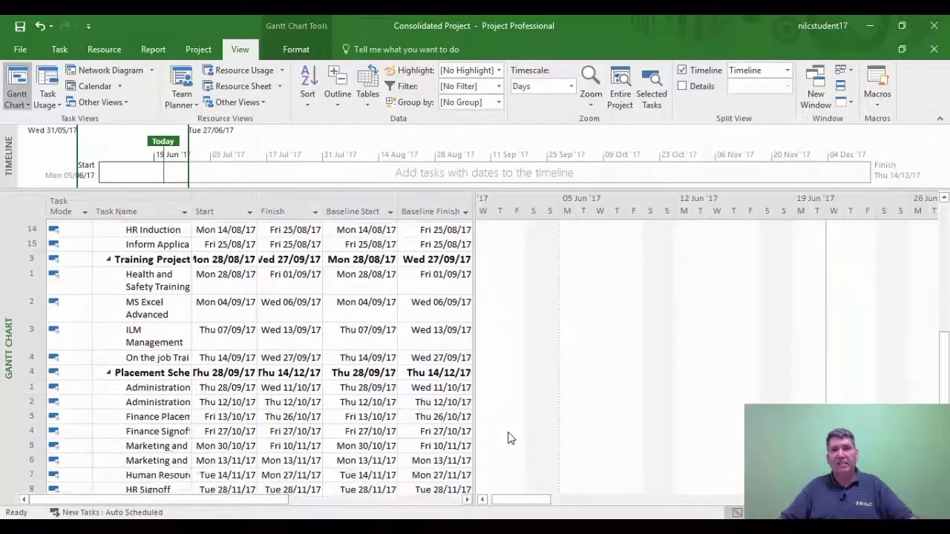
pyautogui.hotkey('ctrl', 'Home')
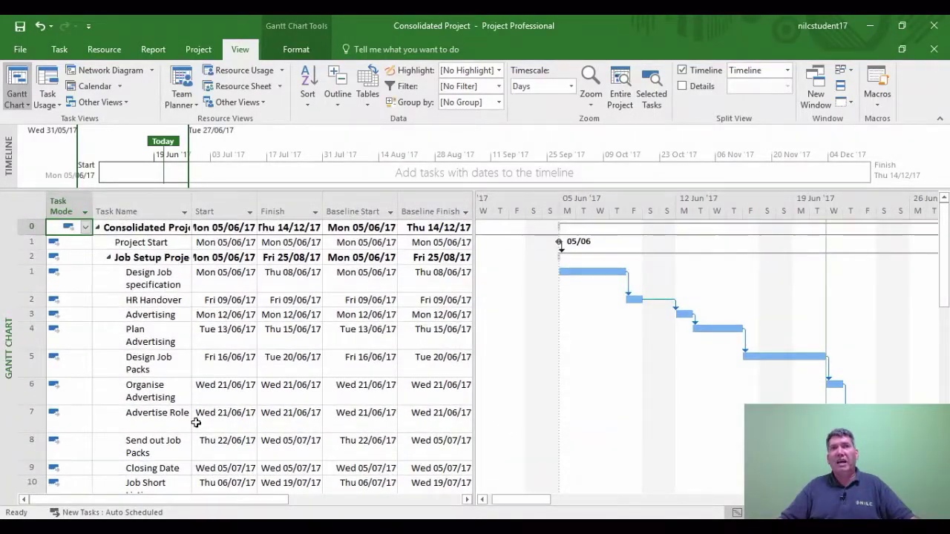
pyautogui.click(359, 95)
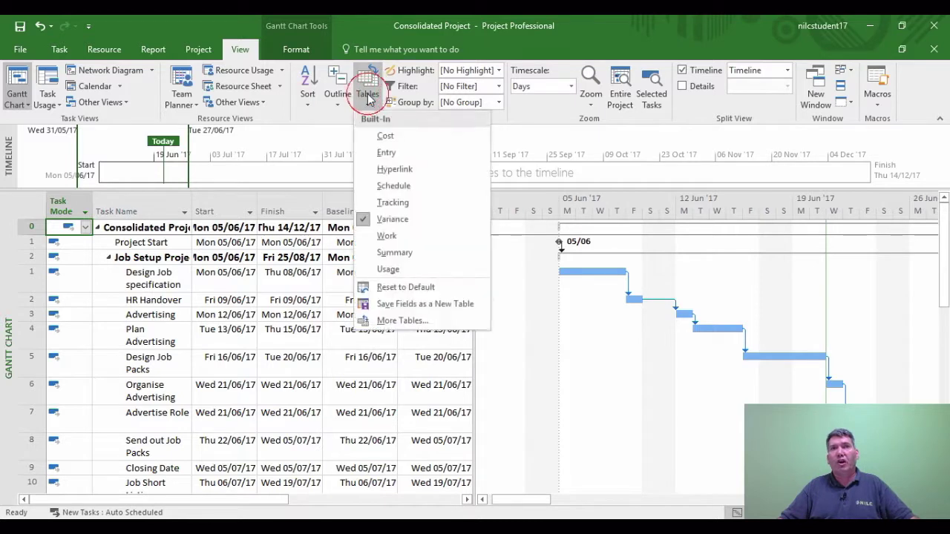
pyautogui.click(377, 151)
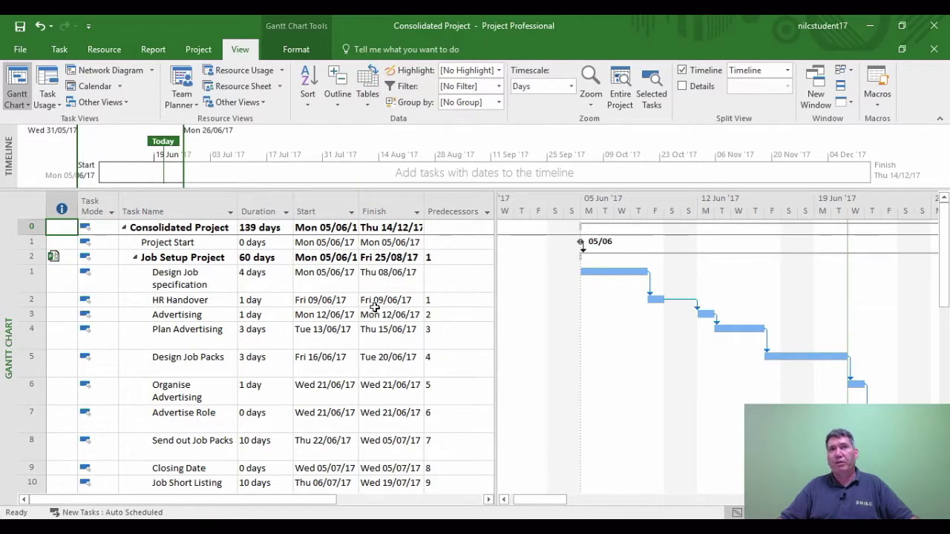
# Step: Display the saved Baseline as grey bars on the Gantt chart
pyautogui.click(294, 51)
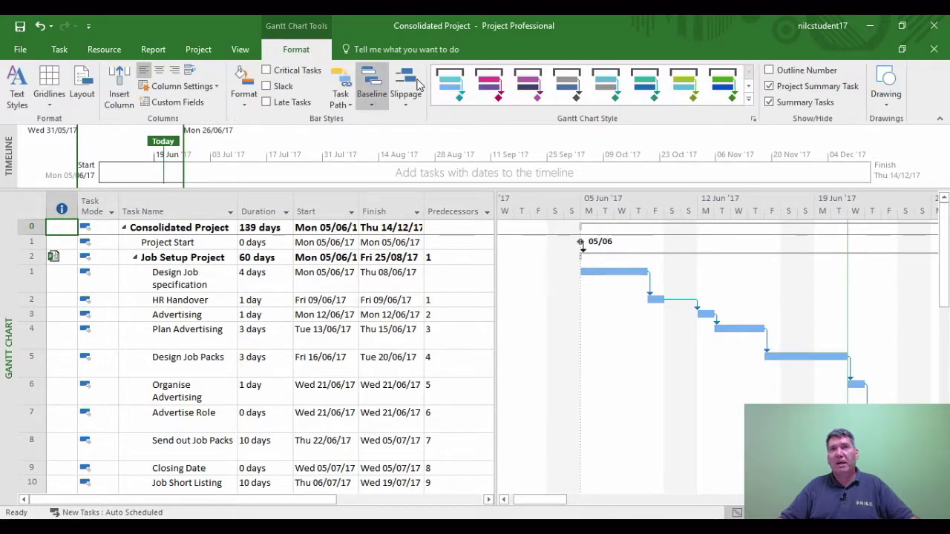
pyautogui.click(371, 107)
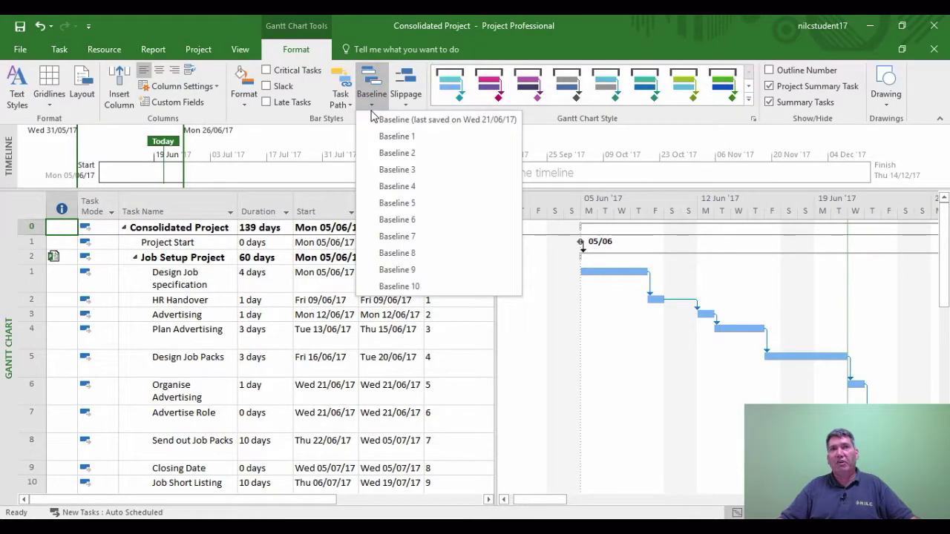
pyautogui.click(391, 121)
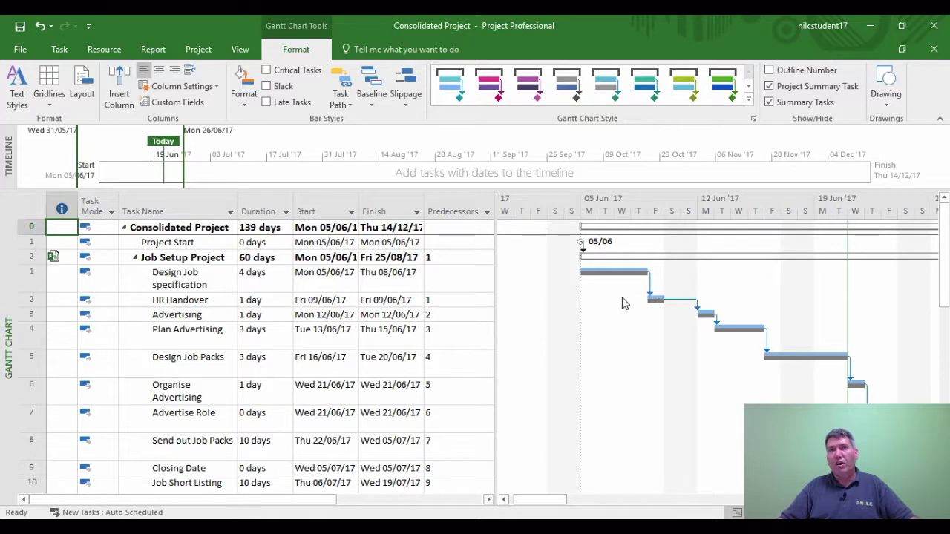
# Step: Select the Health and Safety Training task and switch to the Task ribbon
pyautogui.scroll(-5, 601, 326)
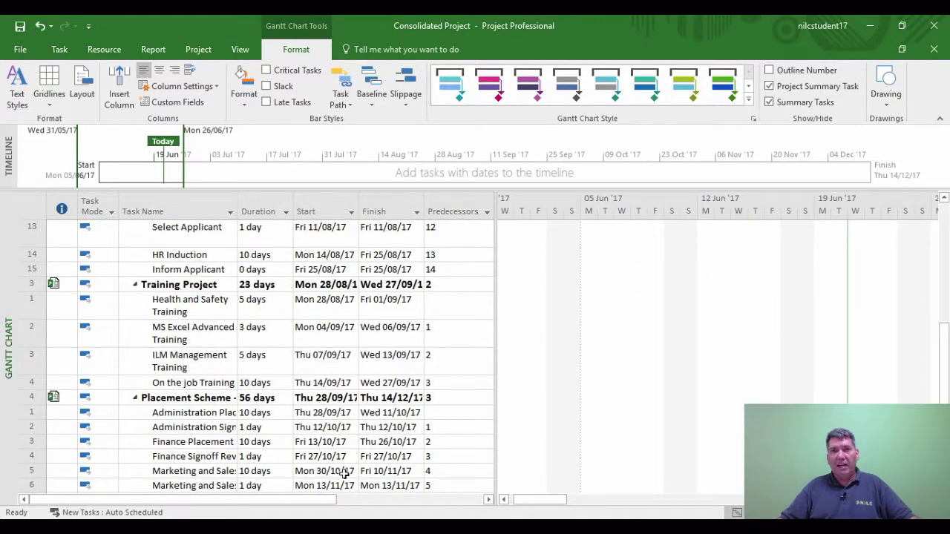
pyautogui.click(163, 299)
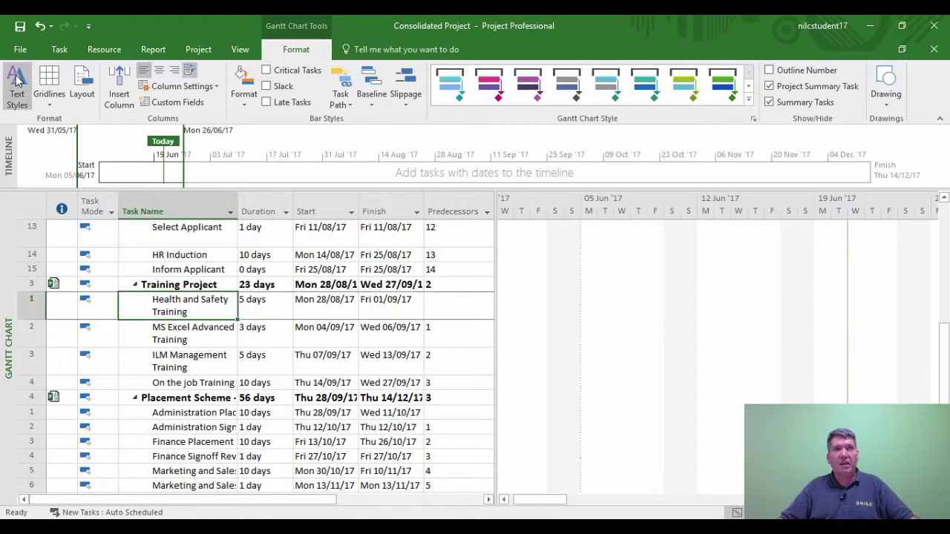
pyautogui.click(61, 52)
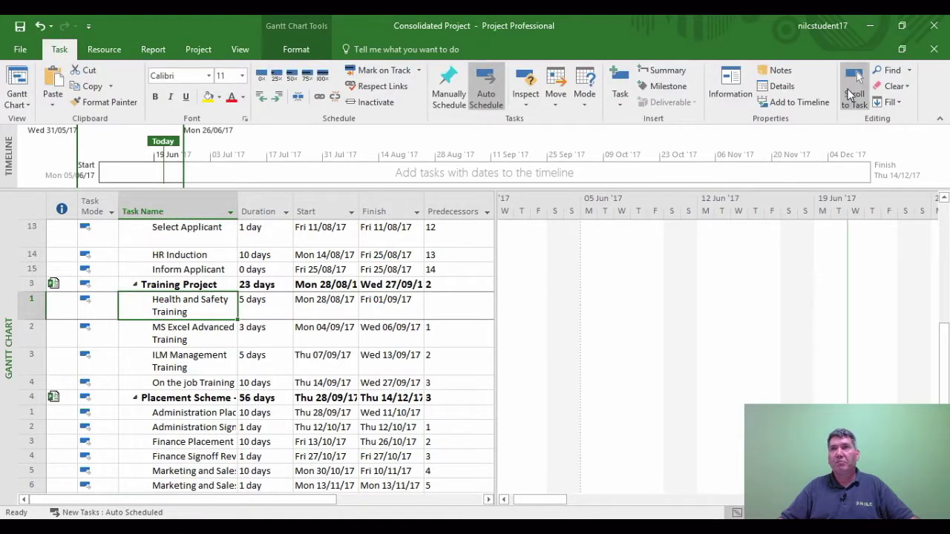
# Step: Scroll the chart to Health and Safety Training, the first Placement Scheme task, and Design Job specification
pyautogui.click(853, 85)
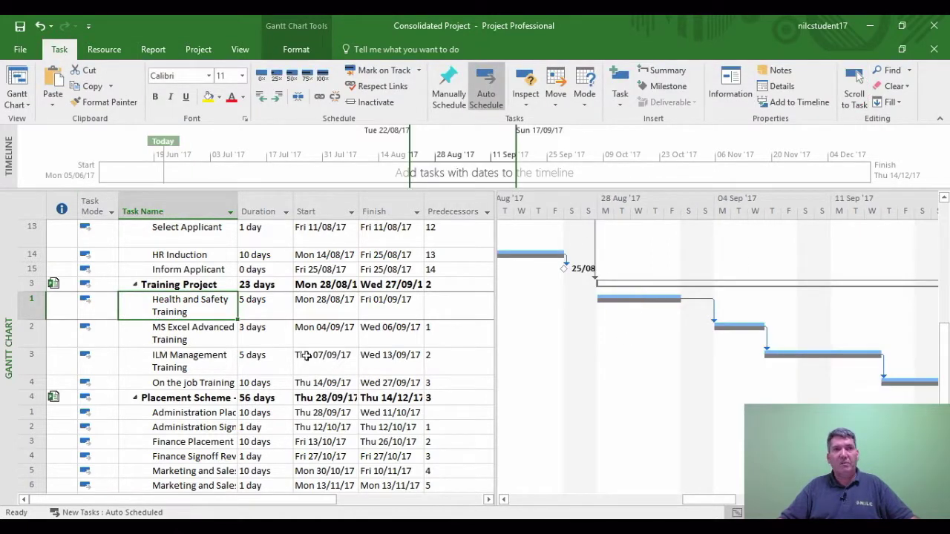
pyautogui.click(170, 414)
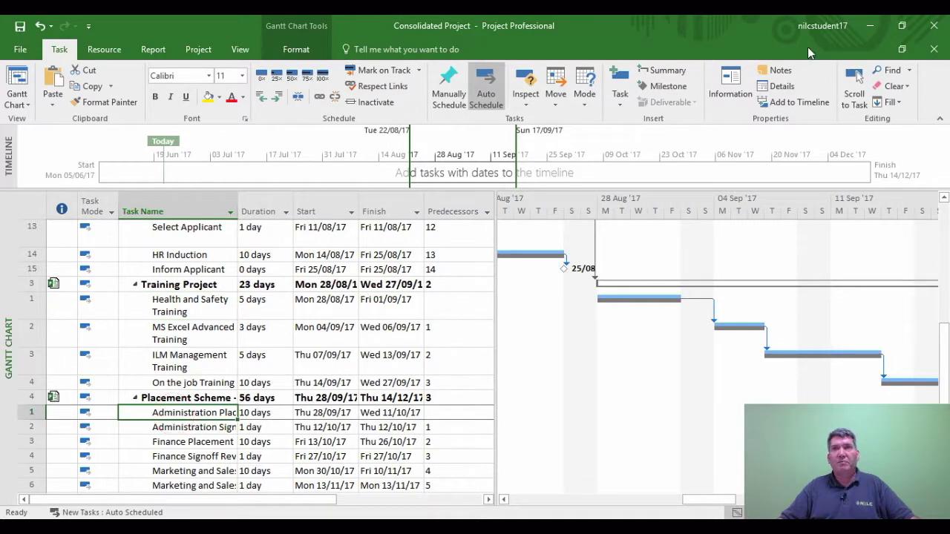
pyautogui.click(860, 80)
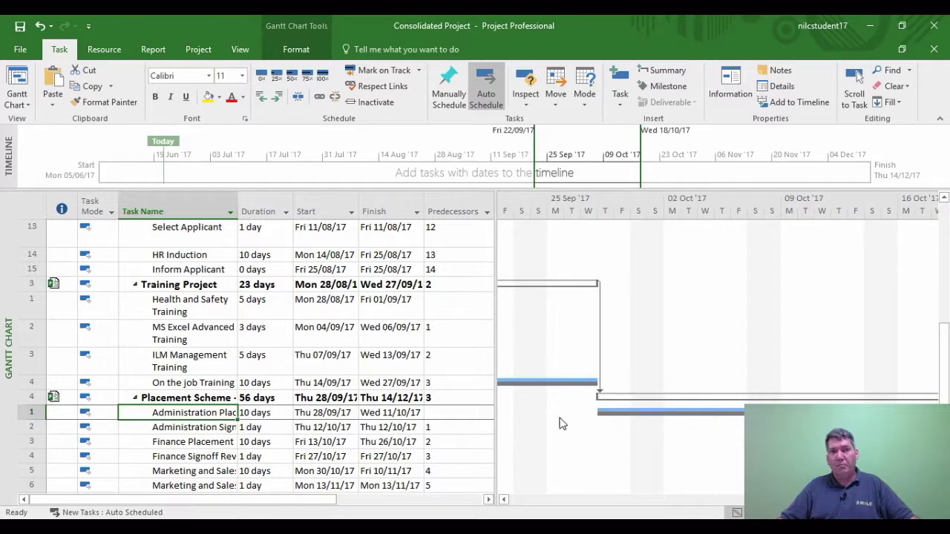
pyautogui.scroll(8, 227, 434)
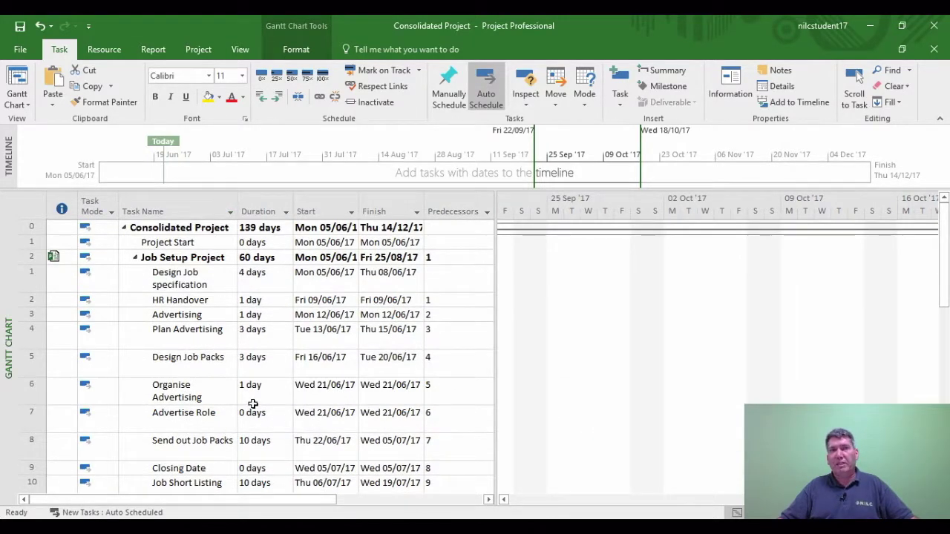
pyautogui.click(170, 278)
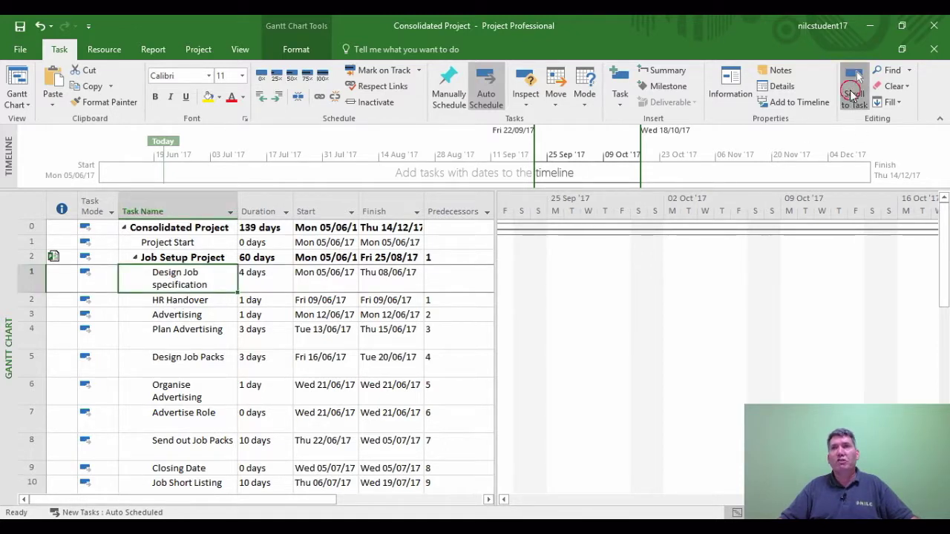
pyautogui.click(854, 88)
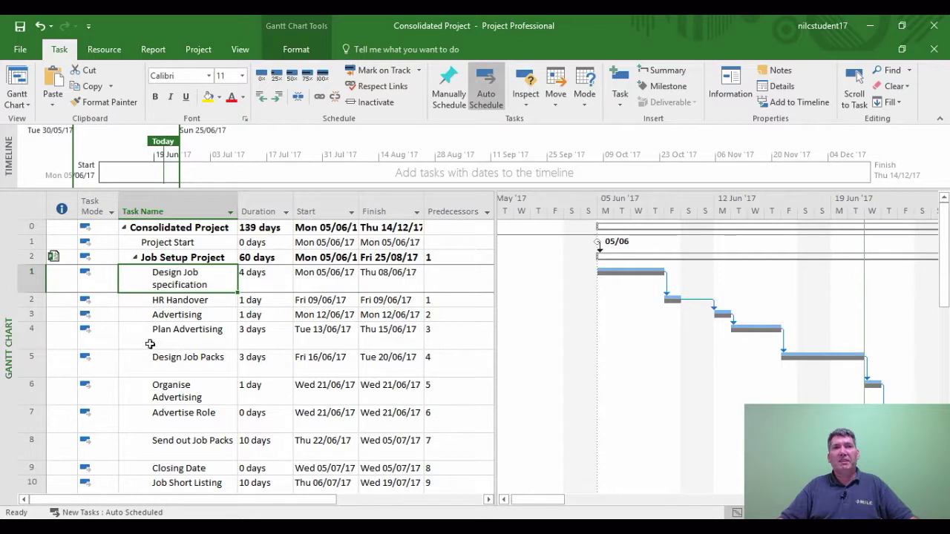
# Step: Close the Consolidated Project, choosing Yes to All to save every project
pyautogui.click(197, 289)
pyautogui.press('Escape')
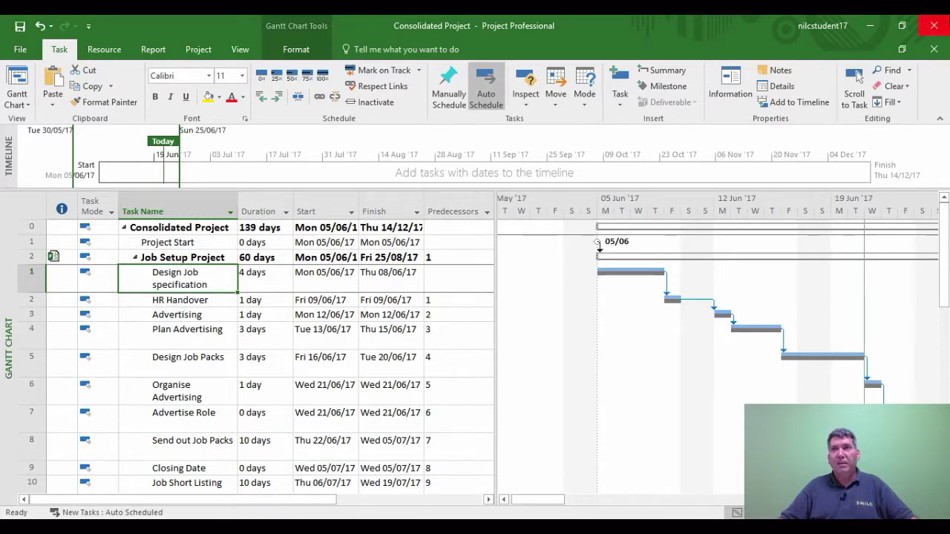
pyautogui.click(945, 22)
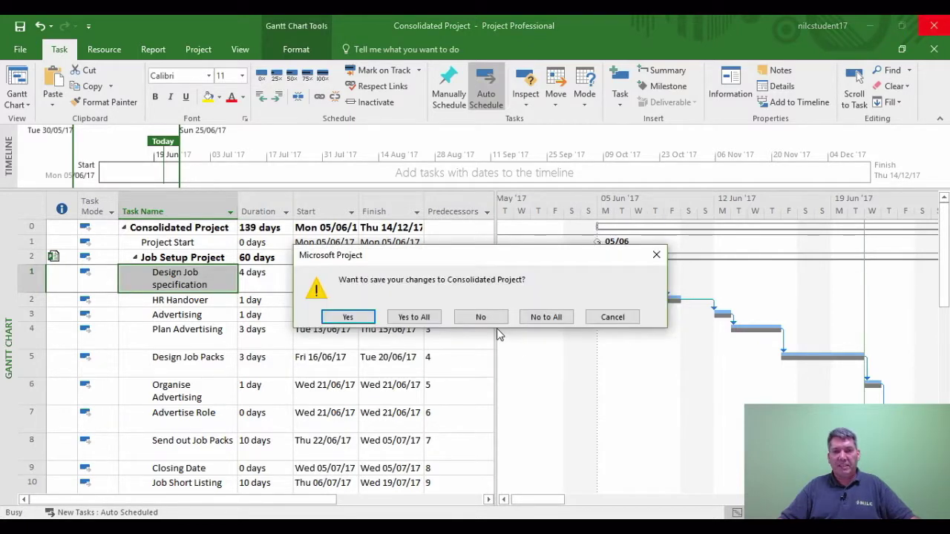
pyautogui.click(418, 317)
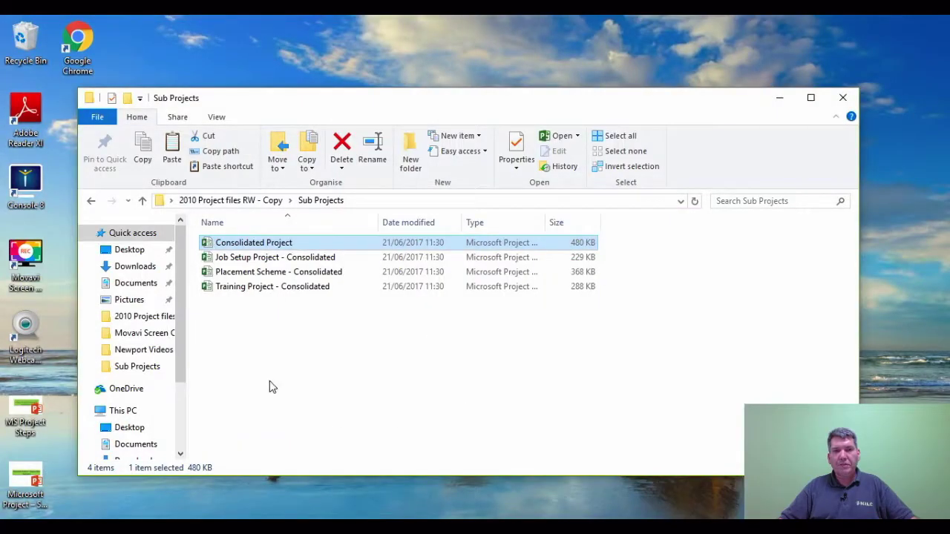
# Step: Open Job Setup Project - Consolidated from the Sub Projects folder
pyautogui.doubleClick(269, 260)
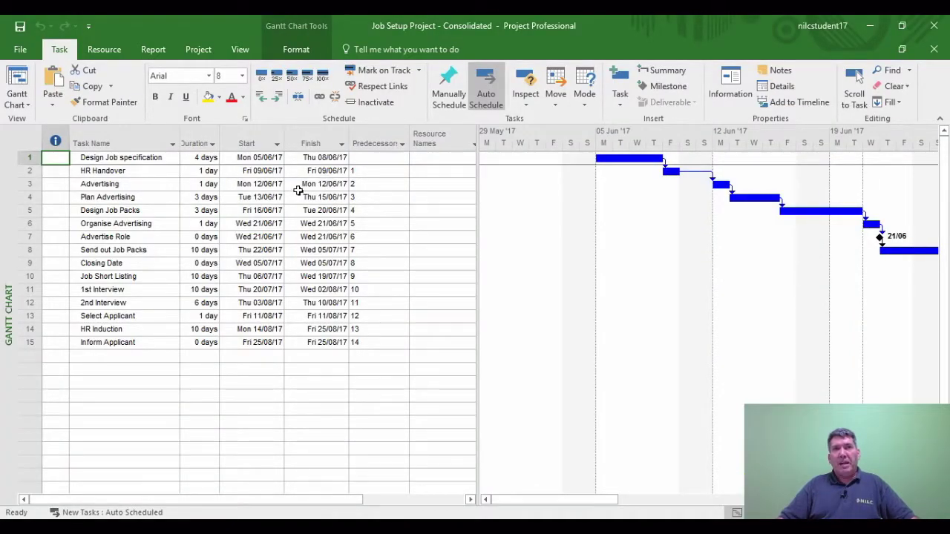
# Step: Switch the Job Setup sheet to the Variance table, showing 0 days variance for all tasks
pyautogui.click(241, 50)
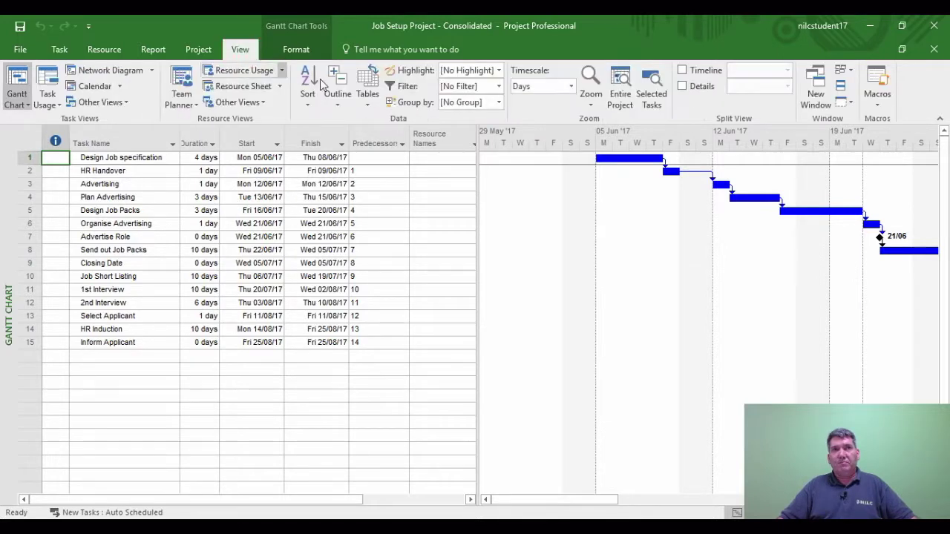
pyautogui.click(368, 87)
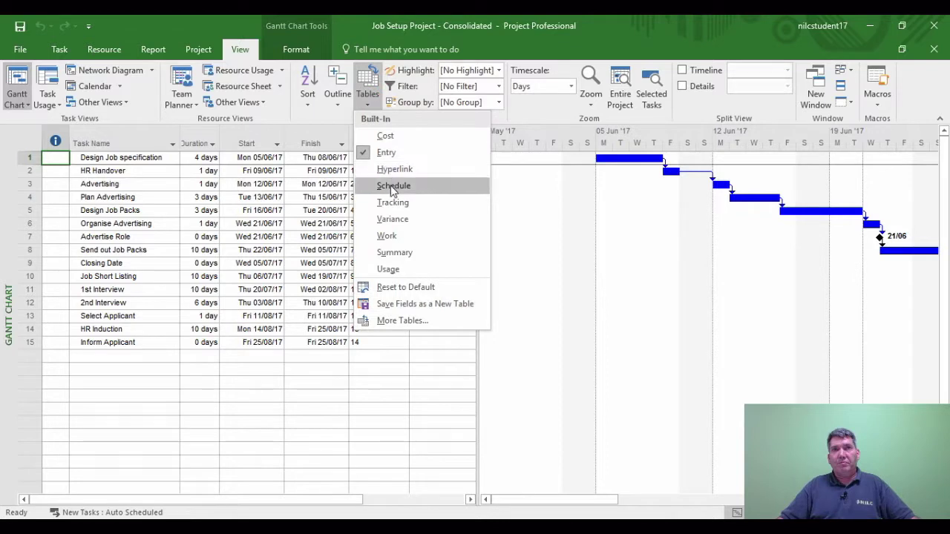
pyautogui.click(380, 218)
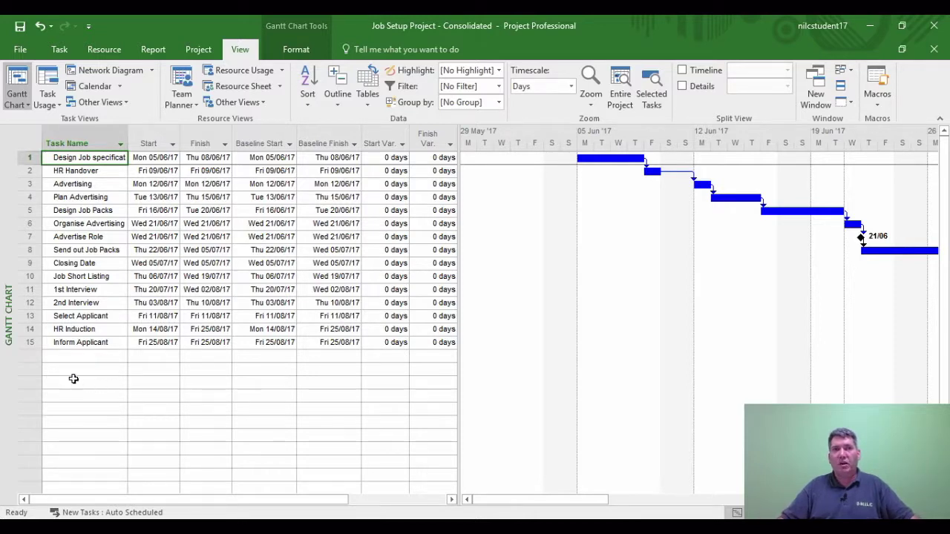
pyautogui.click(88, 359)
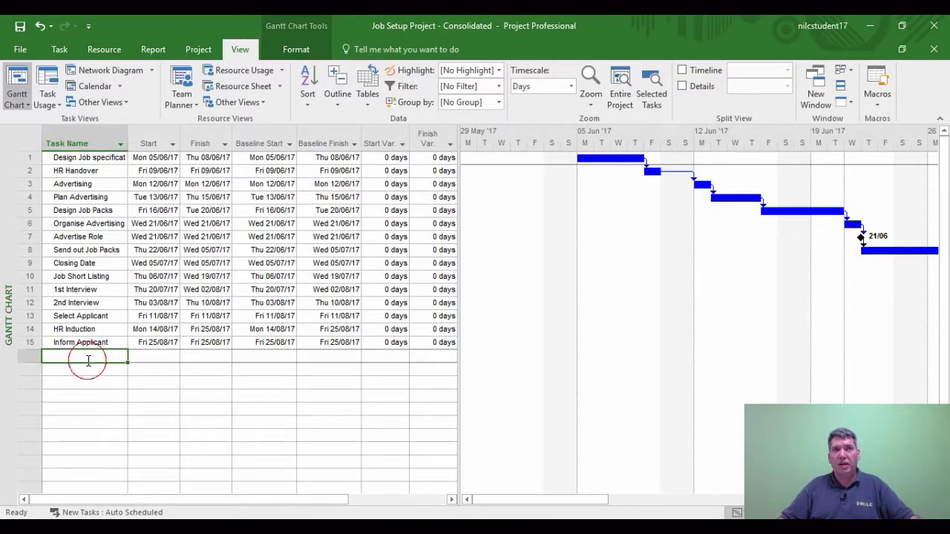
# Step: Return the sheet to the Entry table with Duration, Start, Finish and Predecessors
pyautogui.click(366, 107)
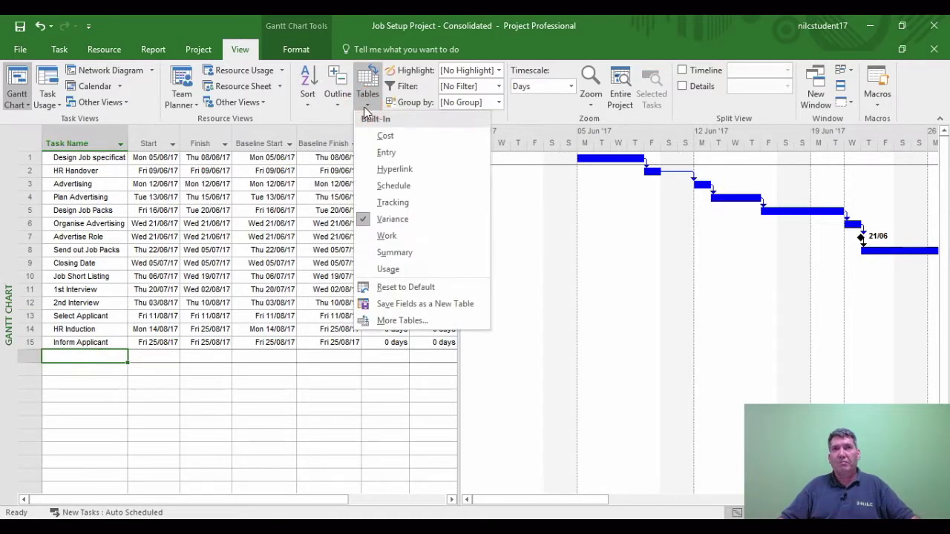
pyautogui.click(384, 152)
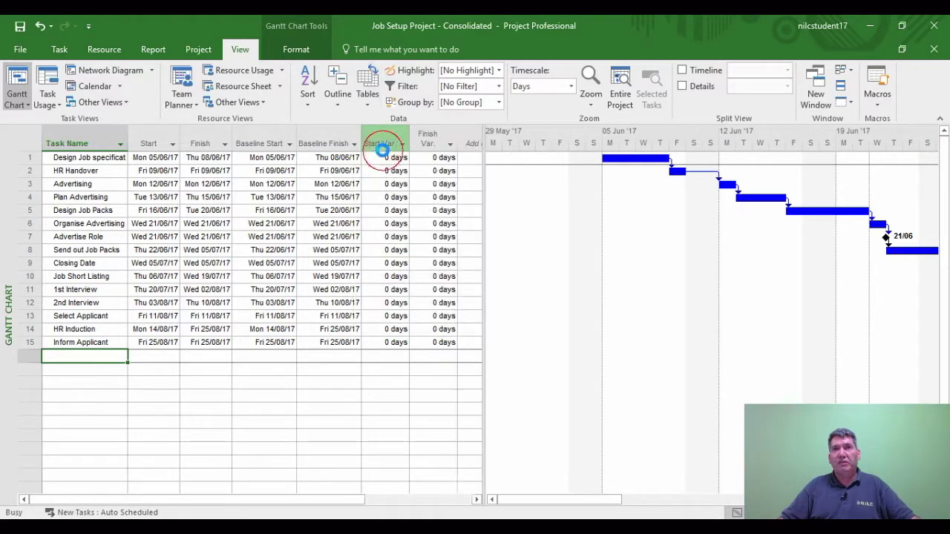
pyautogui.click(362, 103)
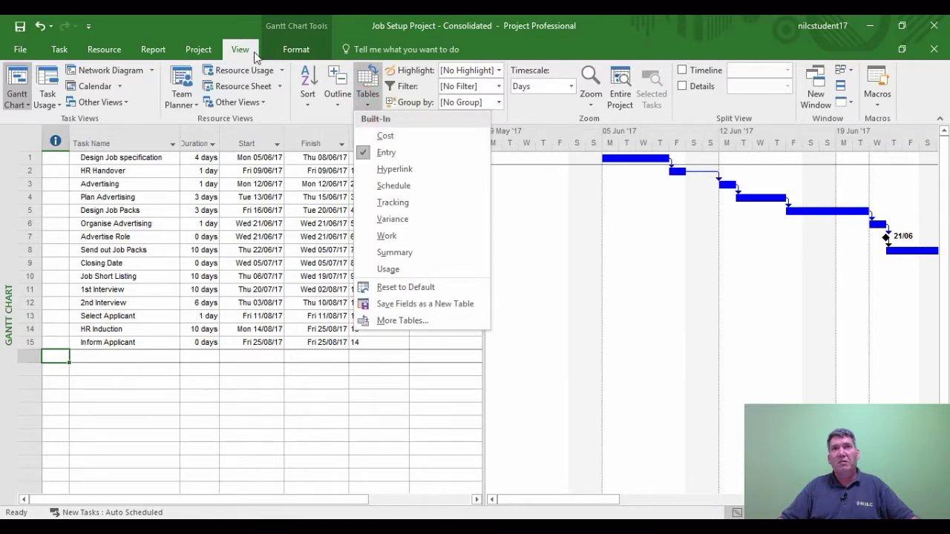
# Step: Show the original Baseline as grey bars under each Gantt bar
pyautogui.click(305, 50)
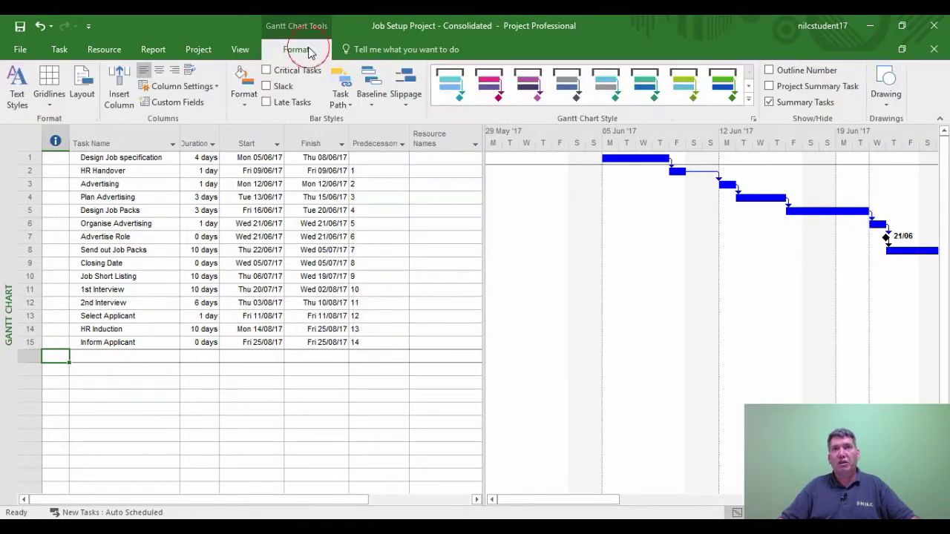
pyautogui.click(371, 93)
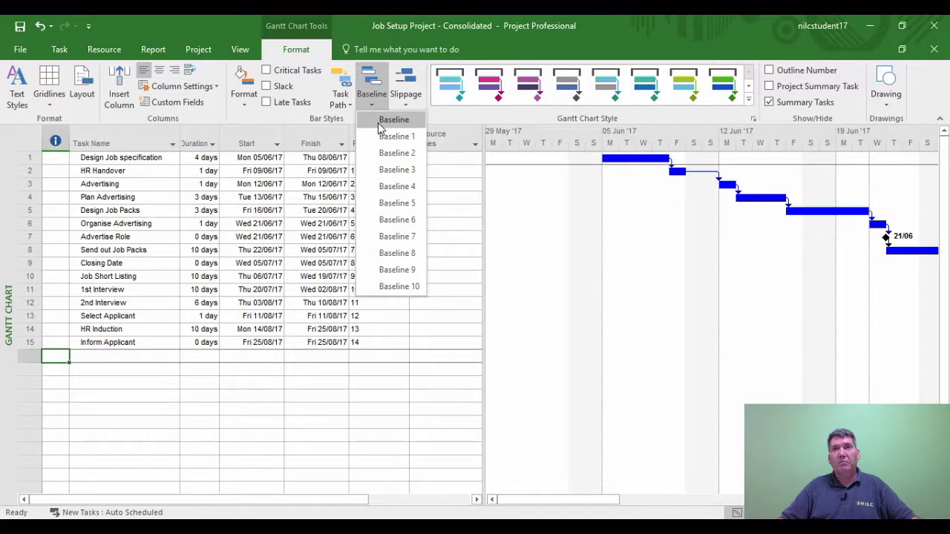
pyautogui.click(139, 405)
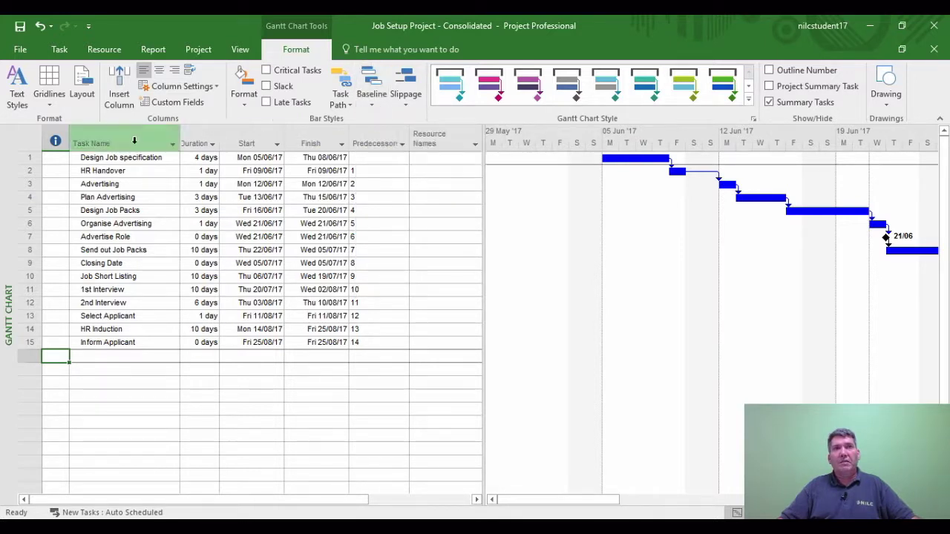
pyautogui.click(366, 109)
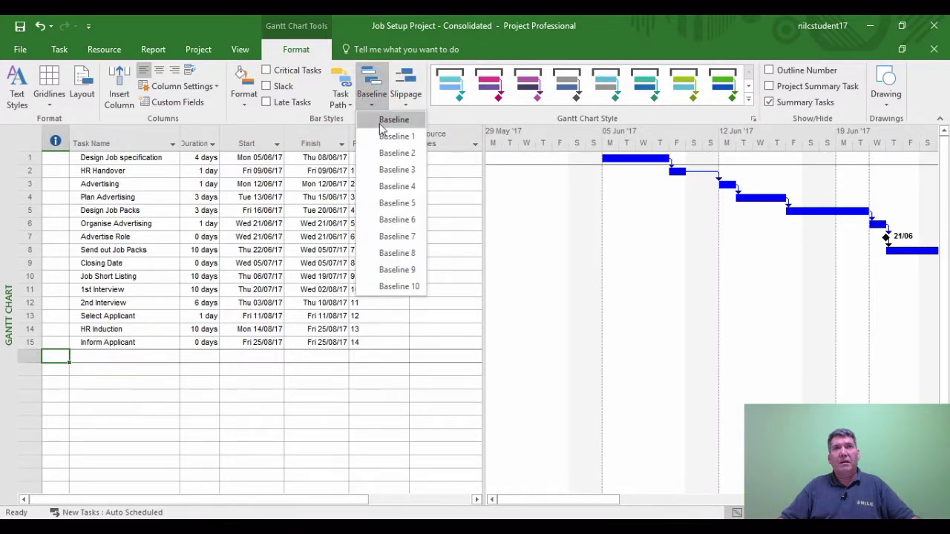
pyautogui.click(383, 122)
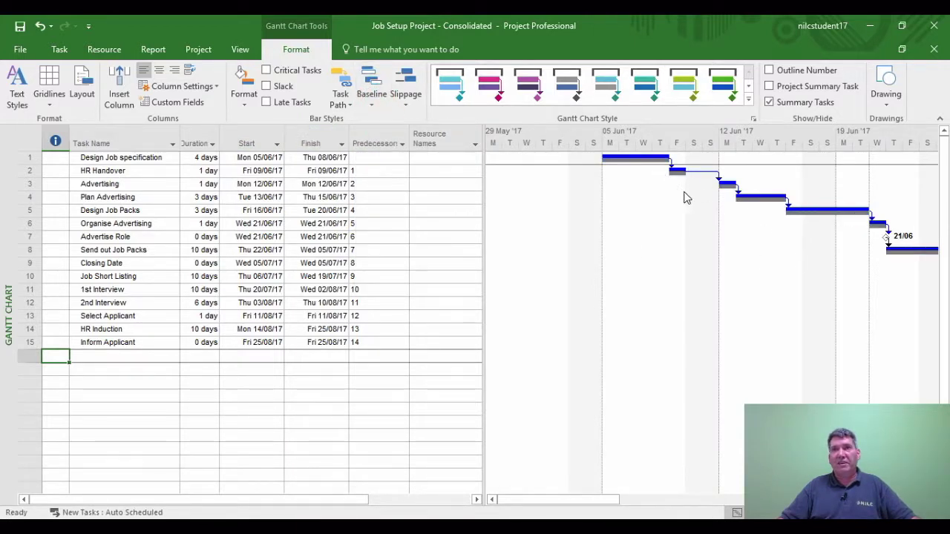
pyautogui.click(115, 158)
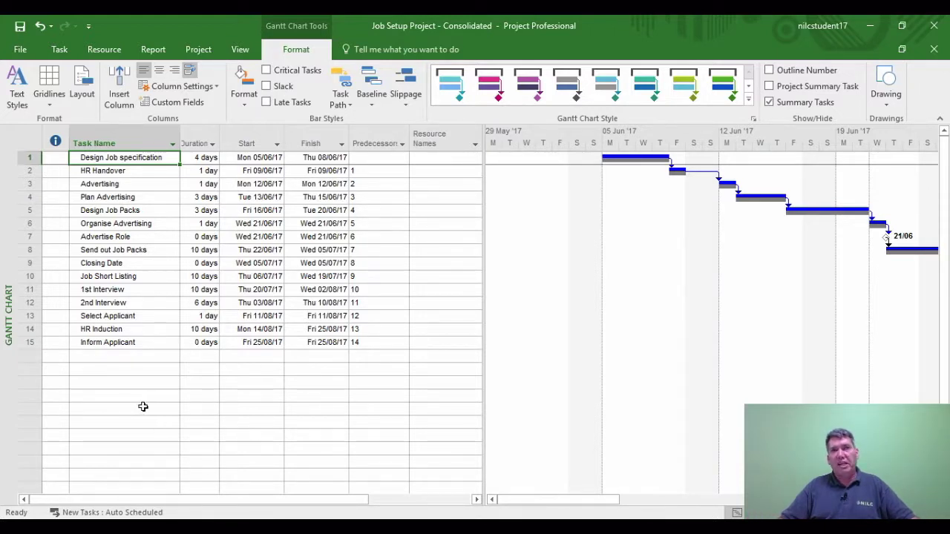
# Step: Constrain Design Job specification to Start No Earlier Than Mon 03/07/17, then ready its notes
pyautogui.doubleClick(136, 159)
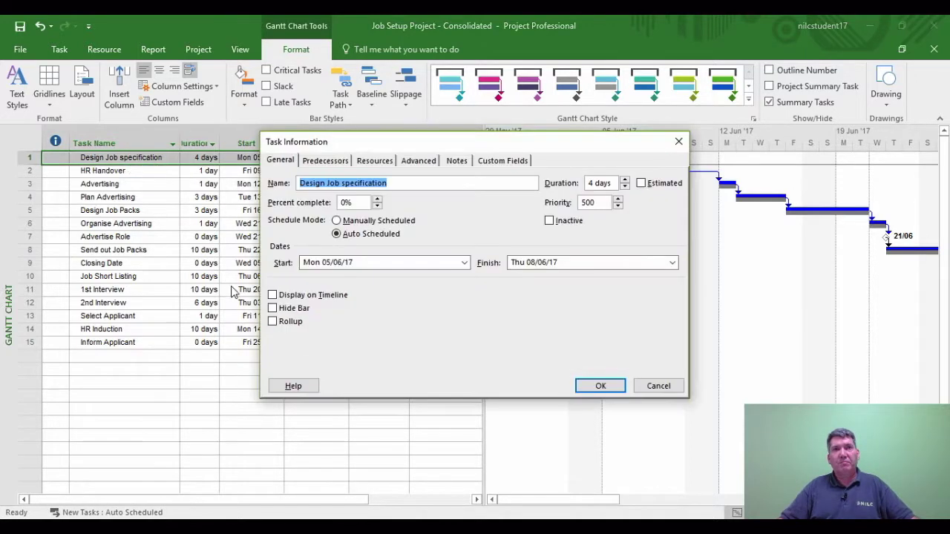
pyautogui.click(409, 162)
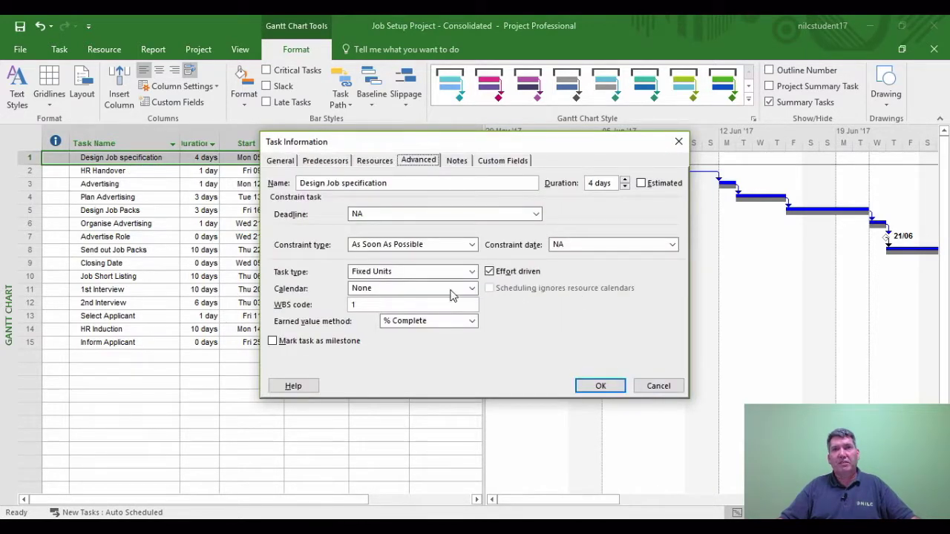
pyautogui.click(471, 245)
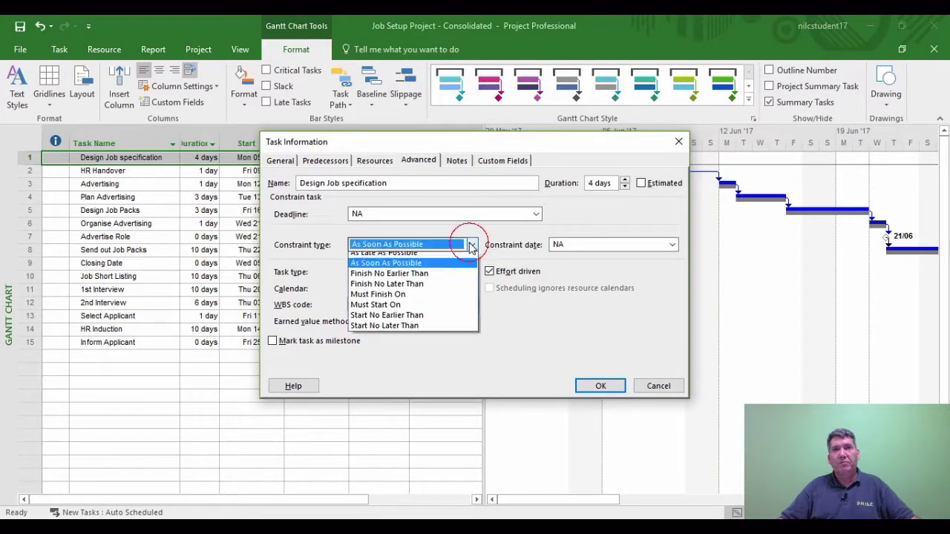
pyautogui.click(389, 316)
pyautogui.click(672, 244)
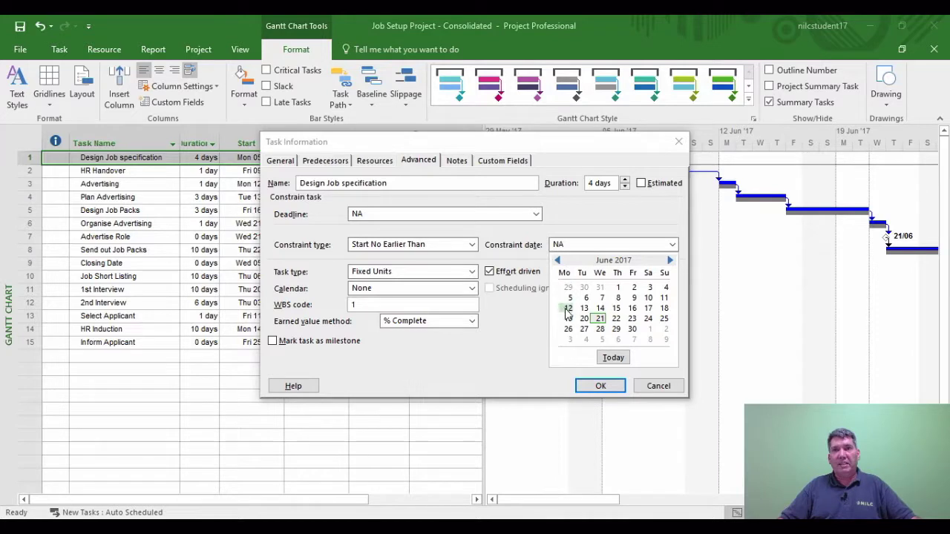
pyautogui.click(569, 340)
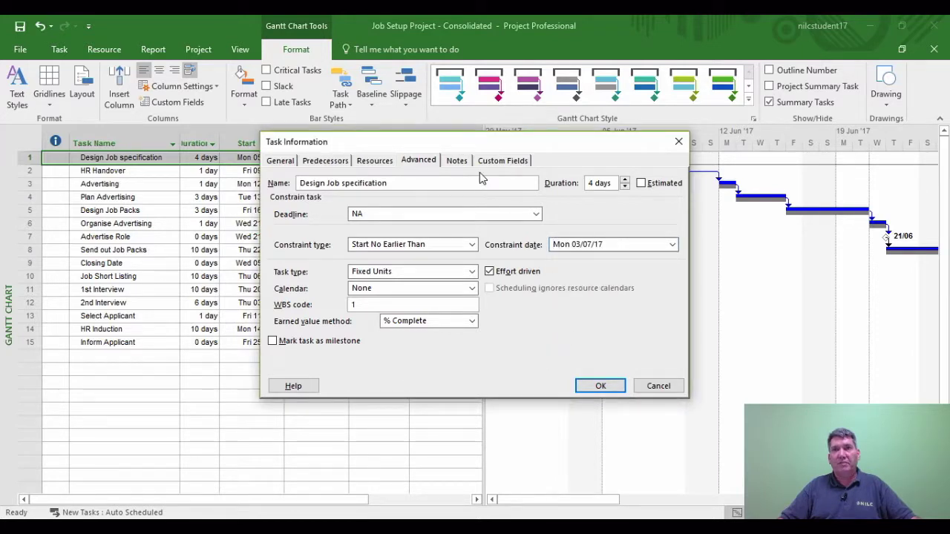
pyautogui.click(457, 161)
pyautogui.click(340, 231)
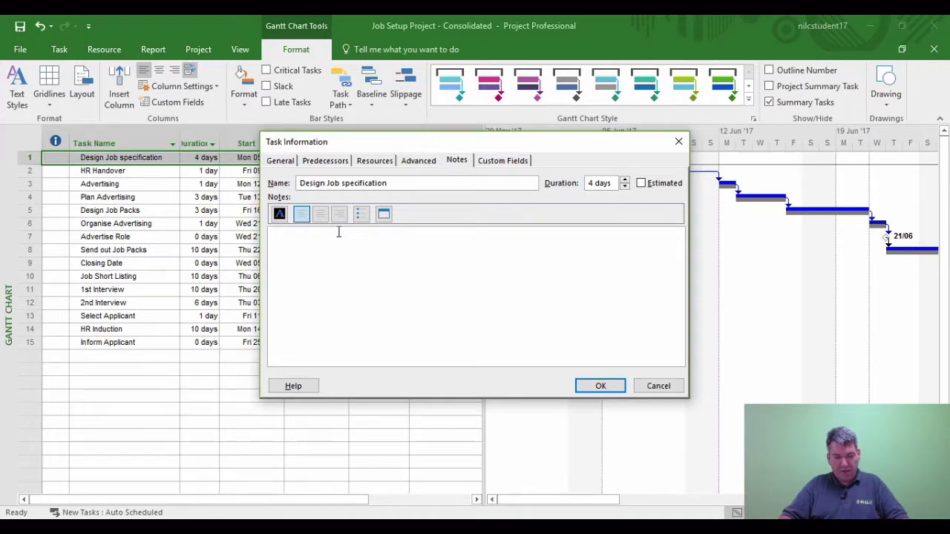
# Step: Add the note 'Engineering Manager off work for at aleast 20 days' with initials and 02/06/17
pyautogui.write('Engie')
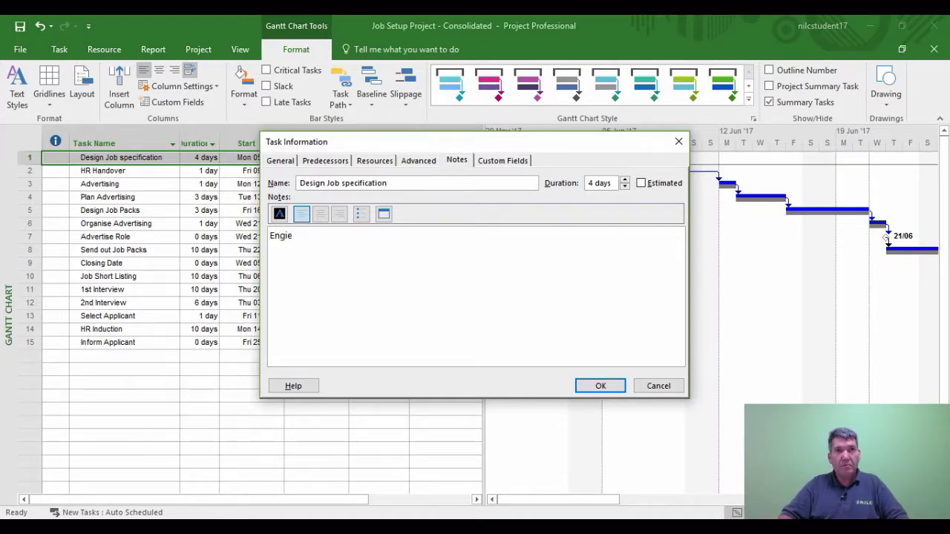
pyautogui.press('BackSpace')
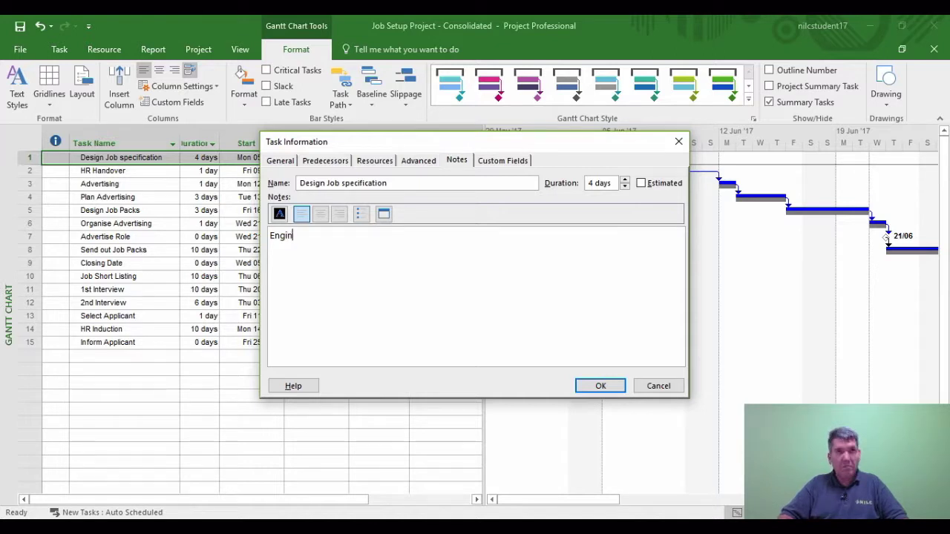
pyautogui.write('neering Manager off work for at at')
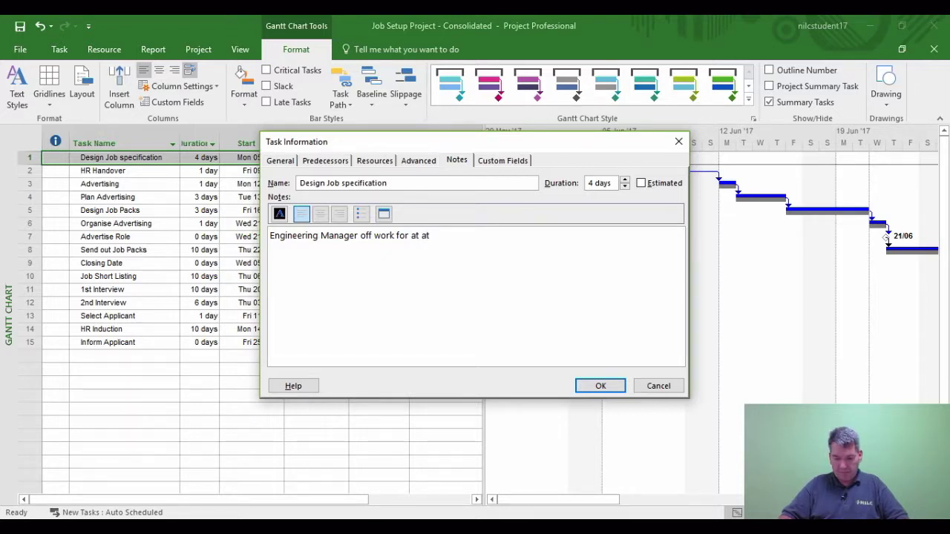
pyautogui.press('BackSpace')
pyautogui.write('least 20 days. RW 02/06/17')
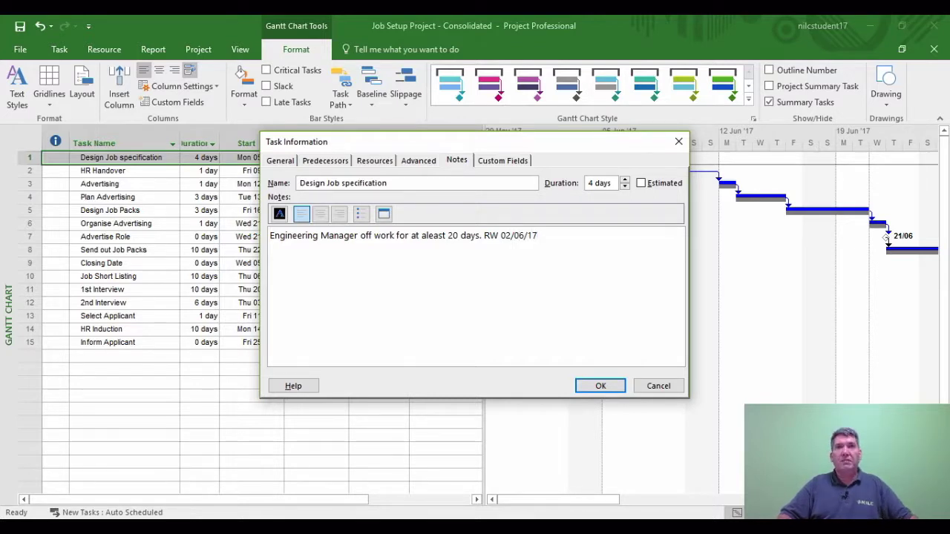
pyautogui.click(590, 387)
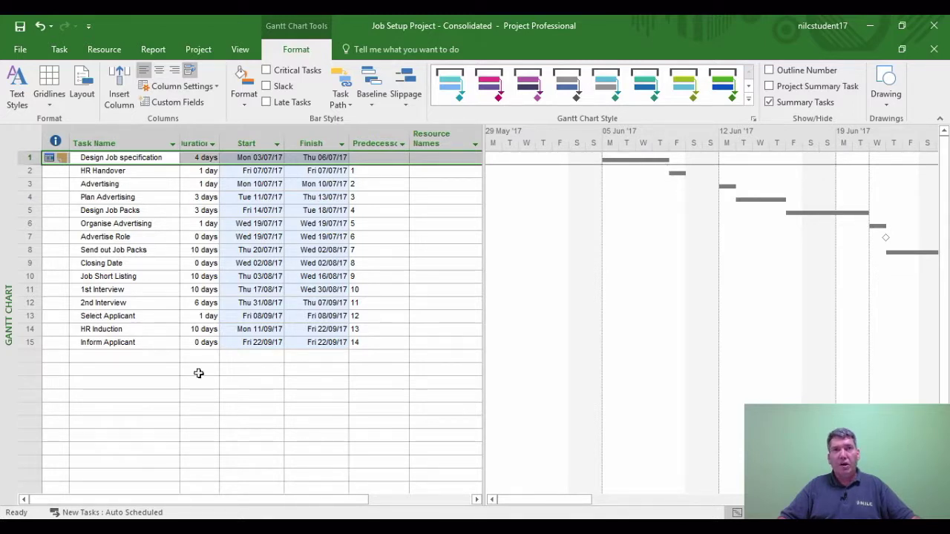
# Step: Scroll the Gantt chart to the Design Job specification bar
pyautogui.click(119, 159)
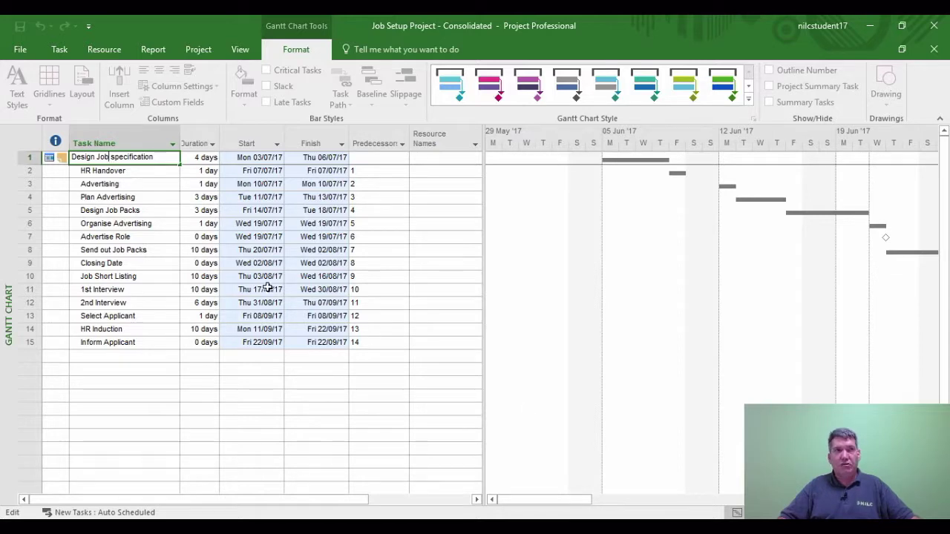
pyautogui.click(58, 49)
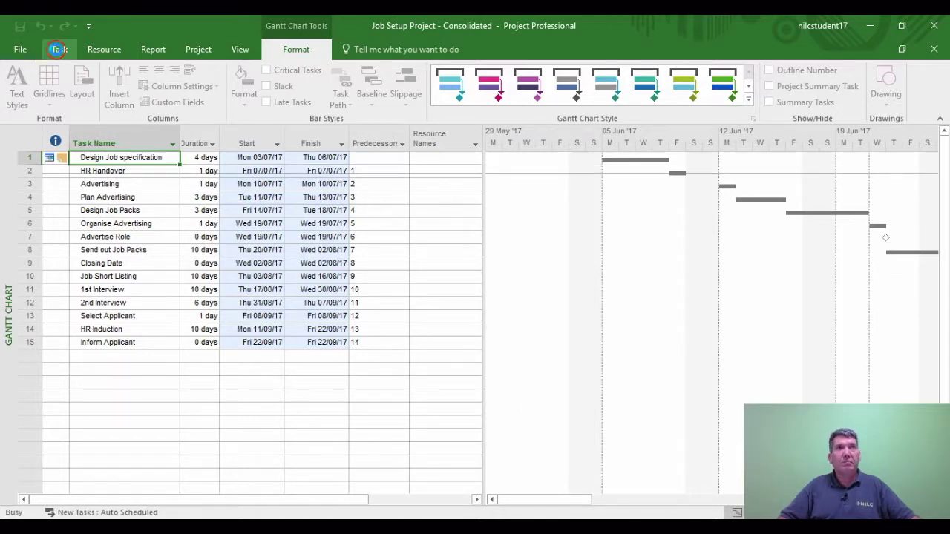
pyautogui.click(853, 87)
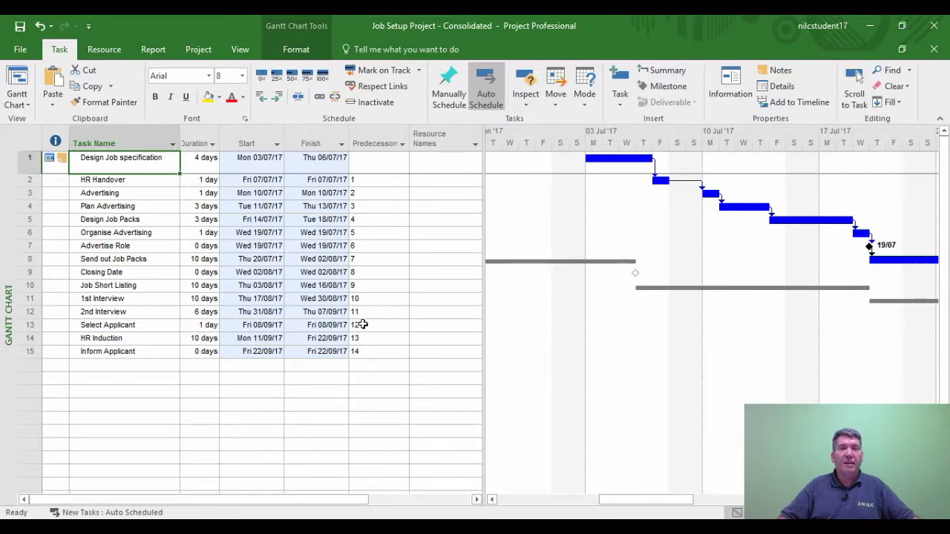
# Step: Show the Variance table, confirming tasks slip 20 days against baseline
pyautogui.click(117, 158)
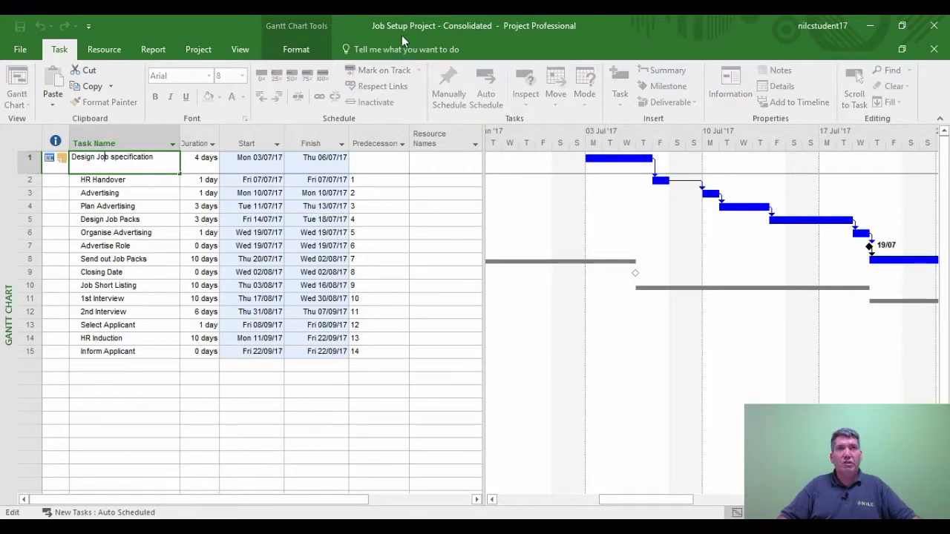
pyautogui.click(247, 54)
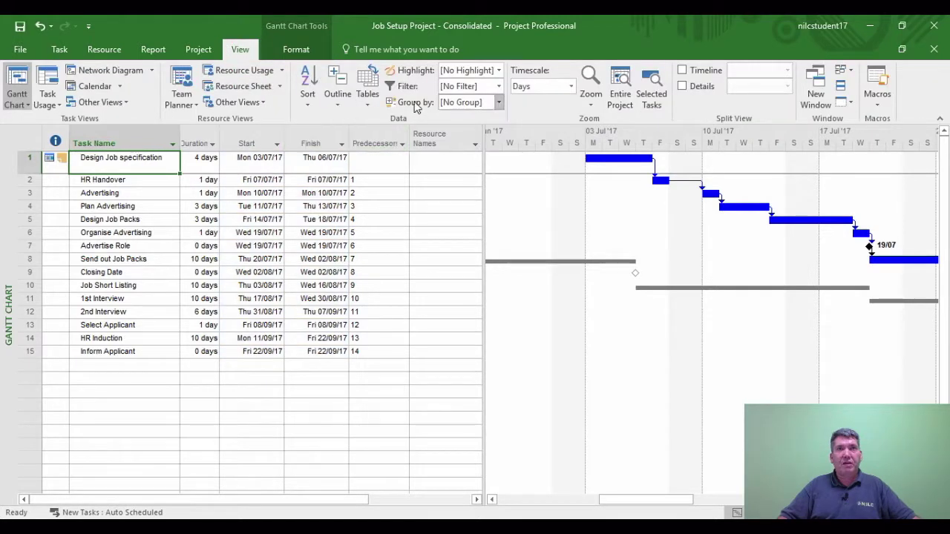
pyautogui.click(367, 89)
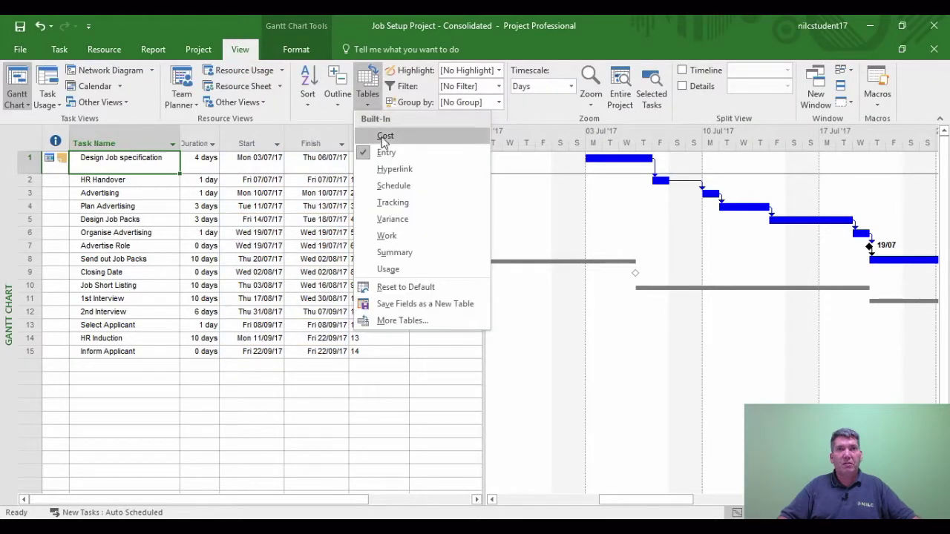
pyautogui.click(404, 219)
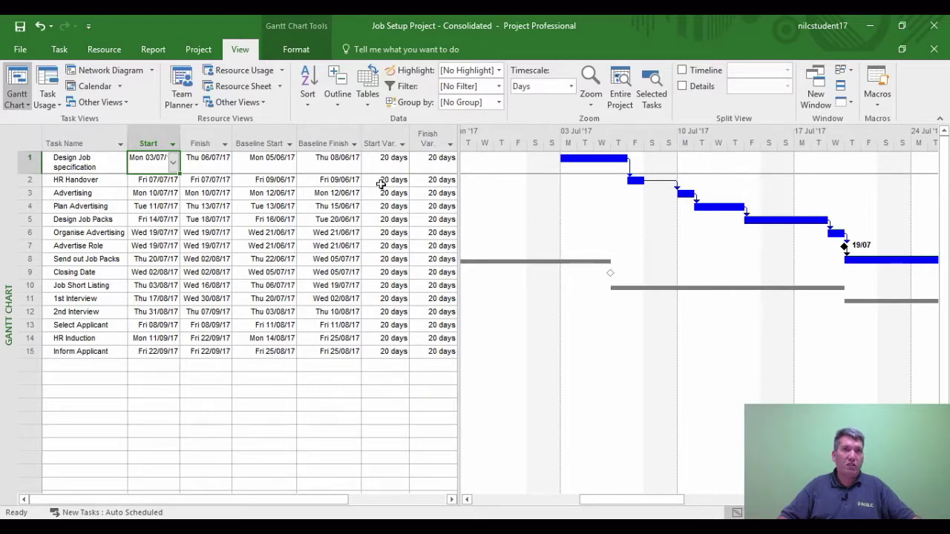
pyautogui.click(57, 167)
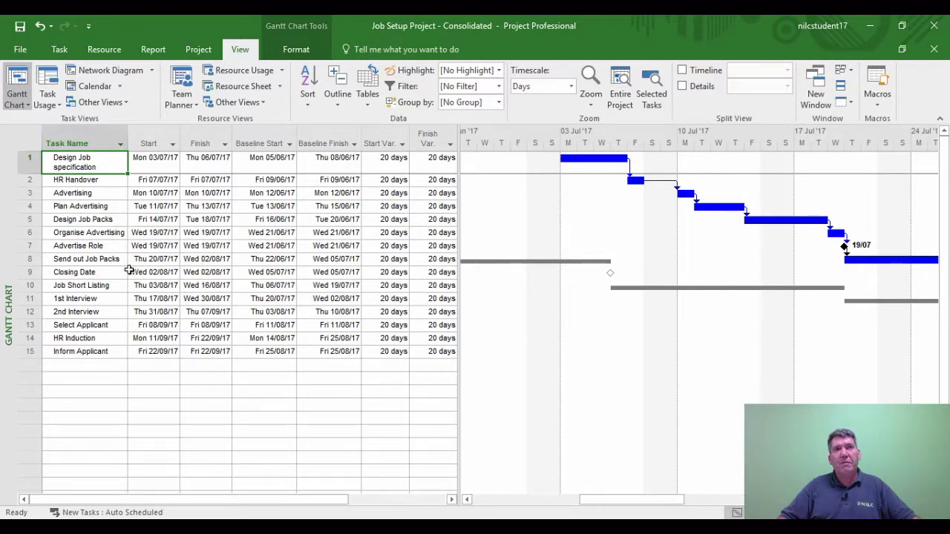
# Step: Switch back to the Entry table and close the Job Setup project
pyautogui.click(368, 100)
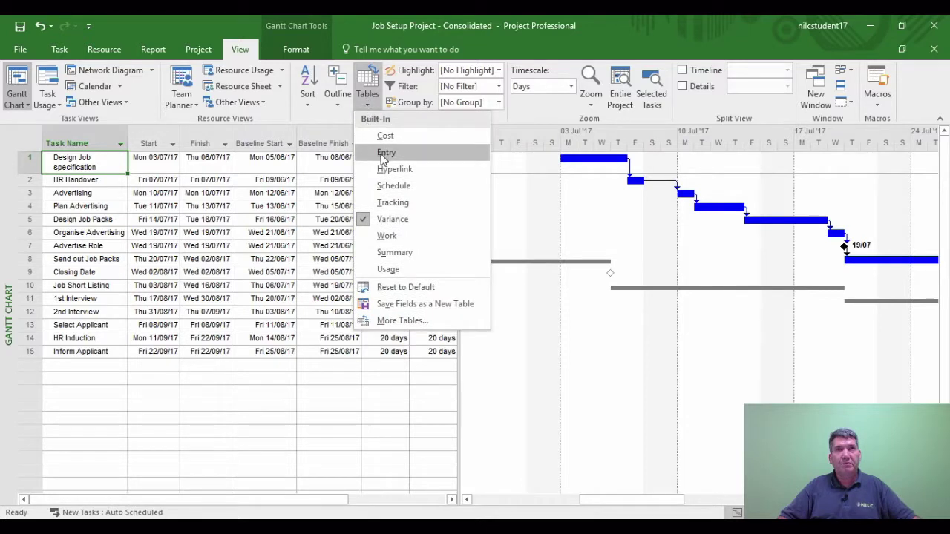
pyautogui.click(385, 153)
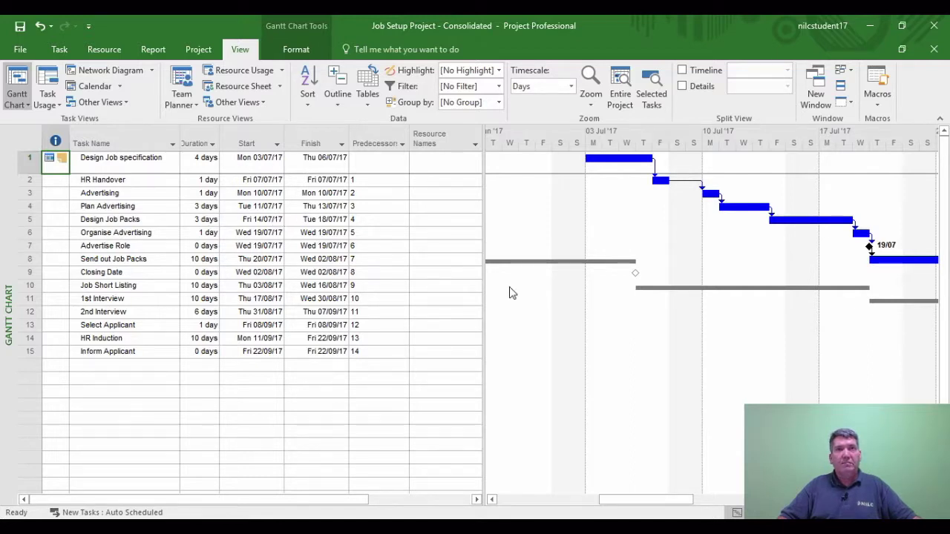
pyautogui.click(934, 27)
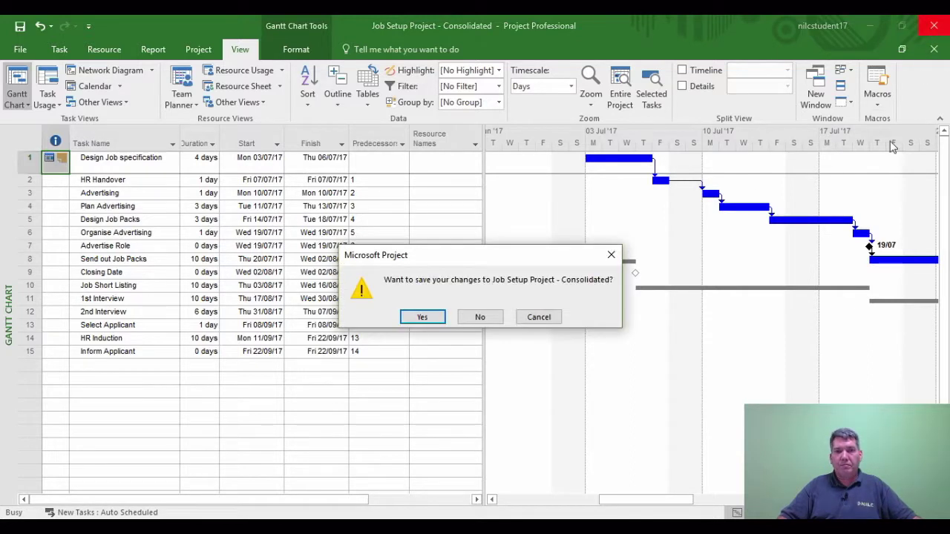
# Step: Save the Job Setup changes and reopen Consolidated Project from the Sub Projects folder
pyautogui.click(422, 317)
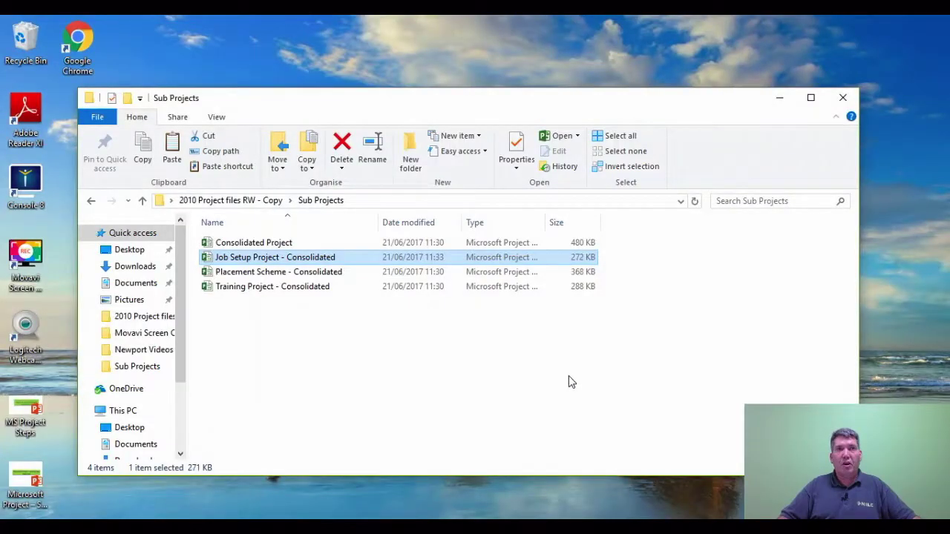
pyautogui.doubleClick(261, 244)
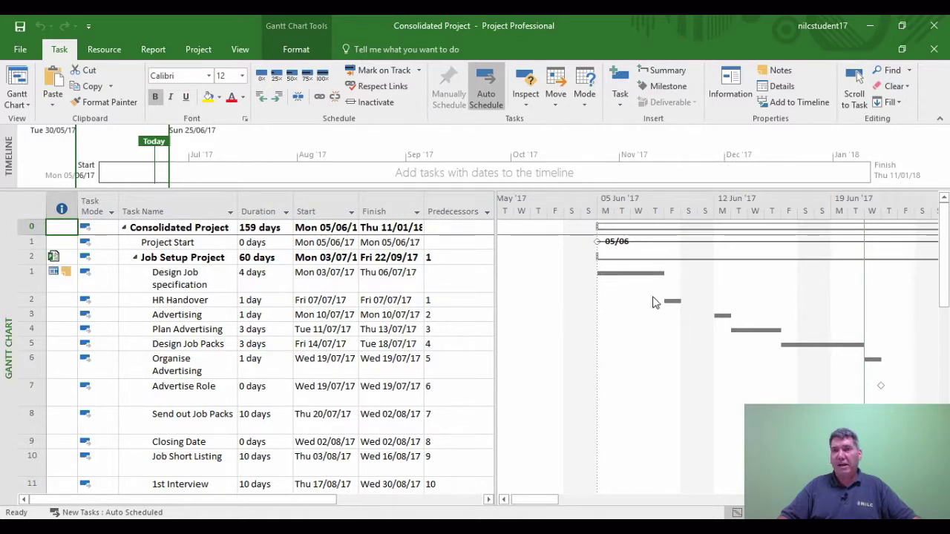
pyautogui.click(203, 289)
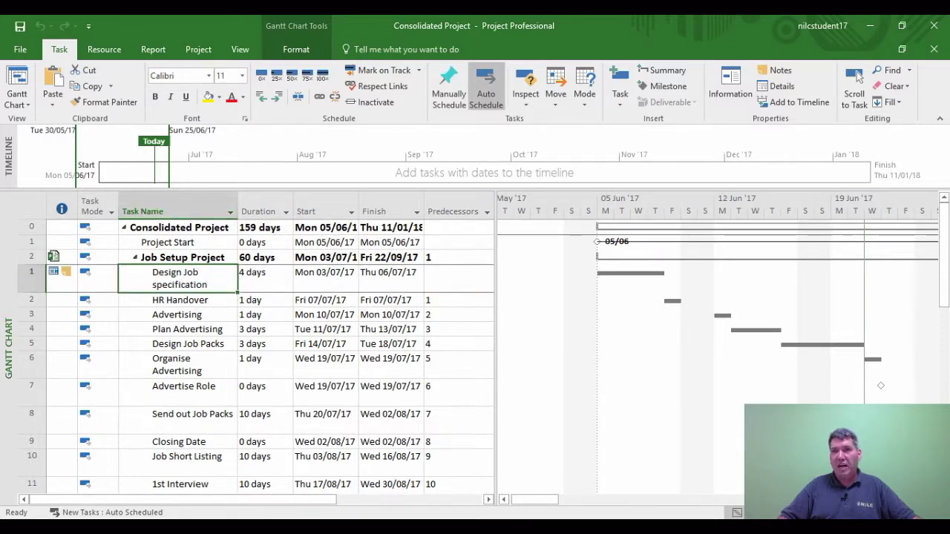
pyautogui.click(855, 78)
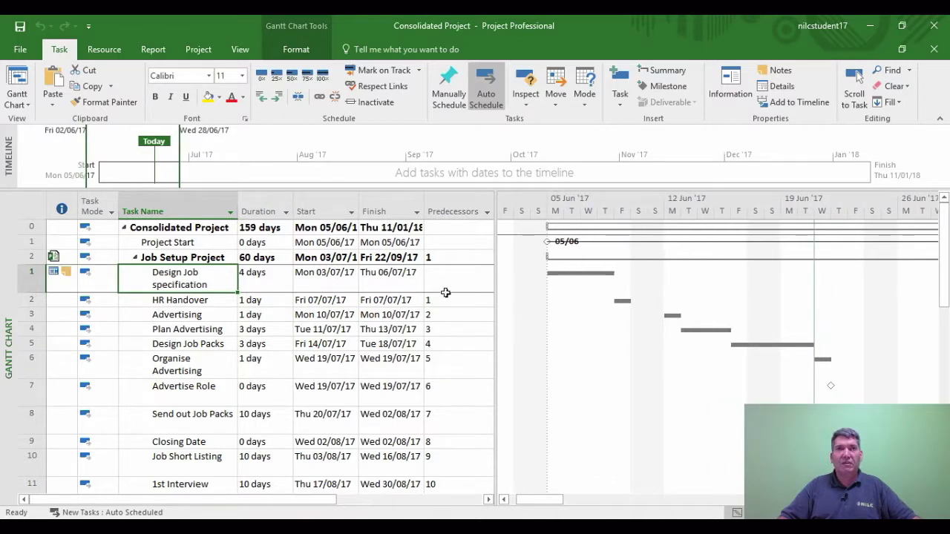
pyautogui.click(855, 85)
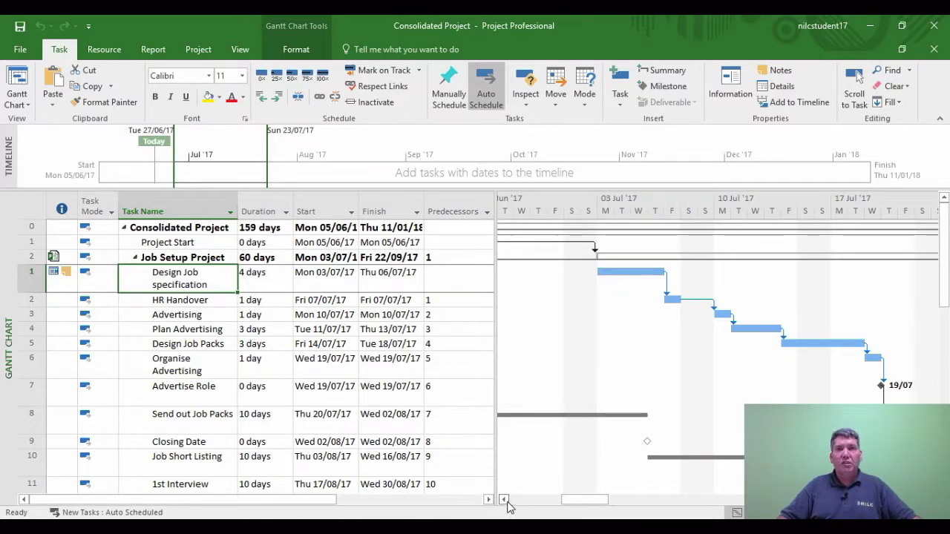
pyautogui.moveTo(507, 502); pyautogui.dragTo(507, 502)
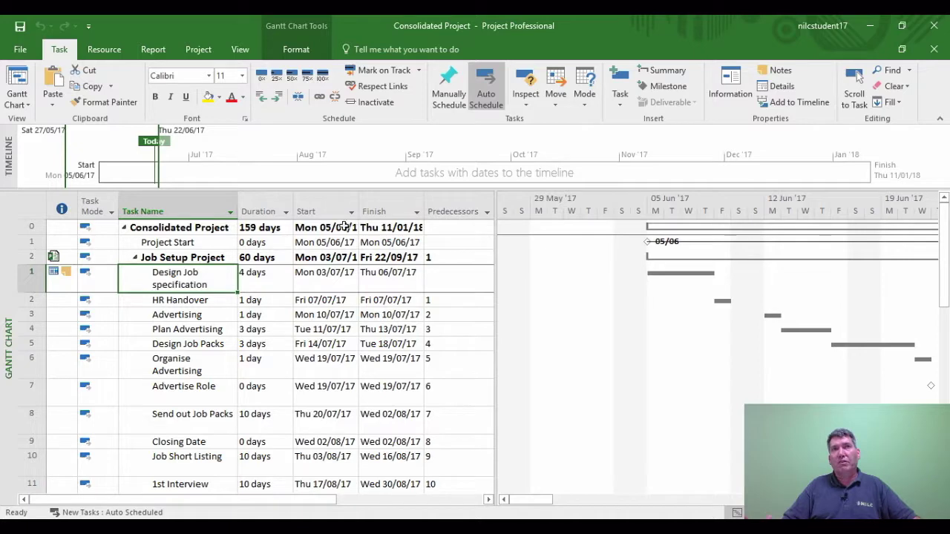
pyautogui.click(239, 50)
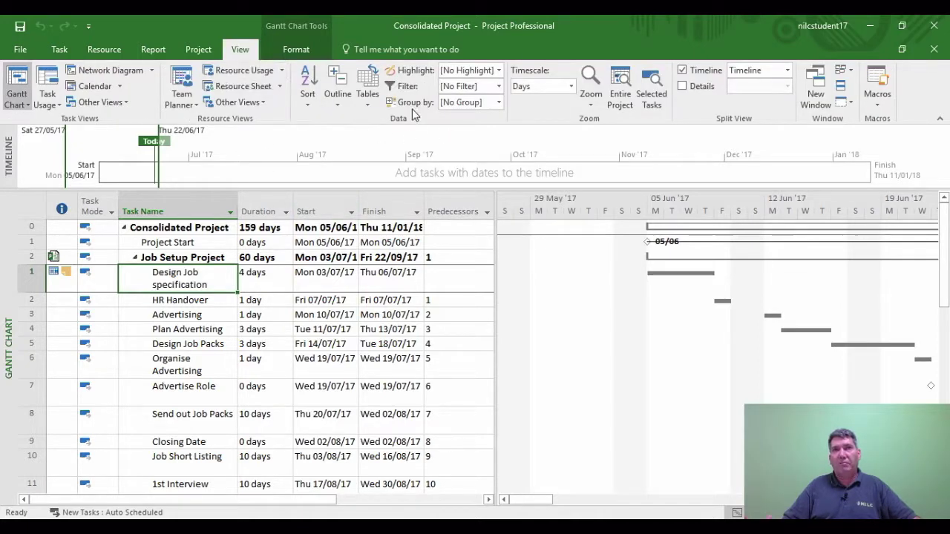
pyautogui.click(367, 89)
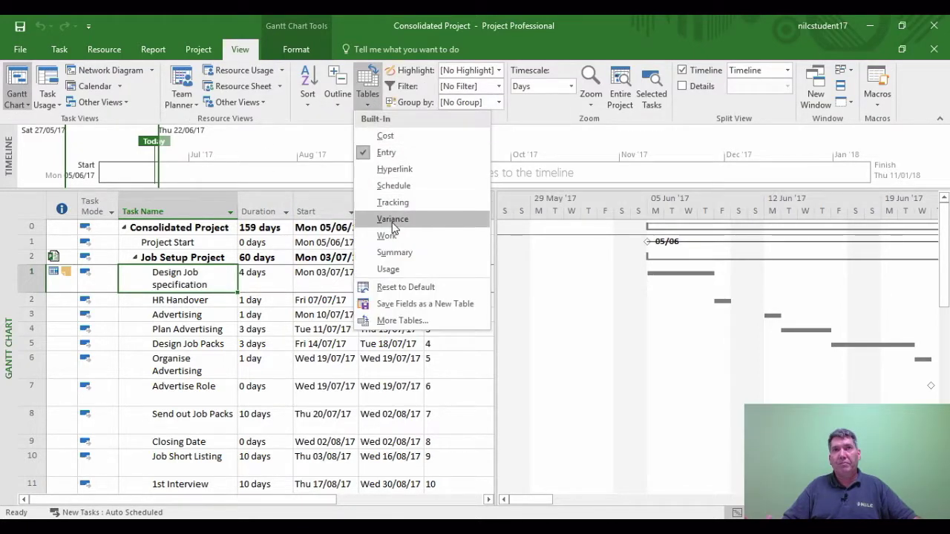
pyautogui.click(393, 218)
pyautogui.moveTo(469, 277); pyautogui.dragTo(590, 285)
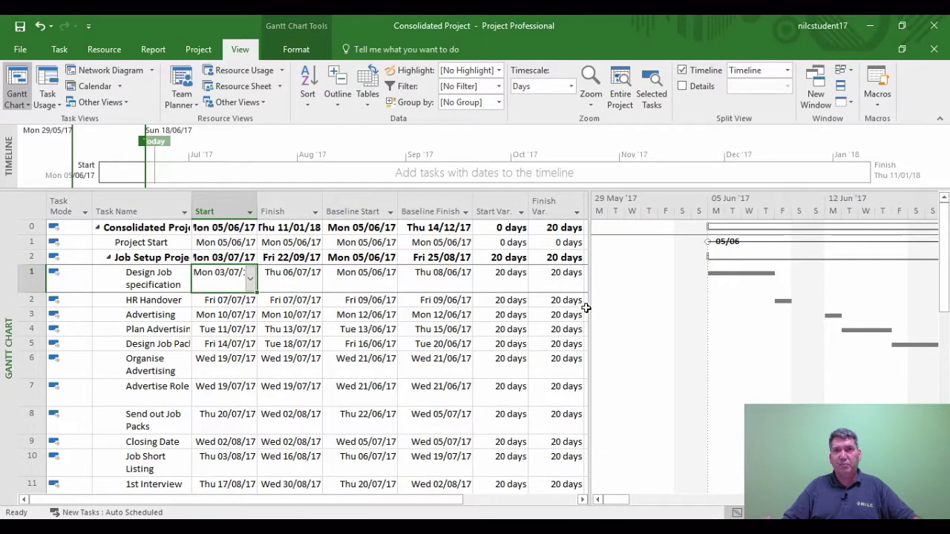
pyautogui.moveTo(588, 307); pyautogui.dragTo(475, 307)
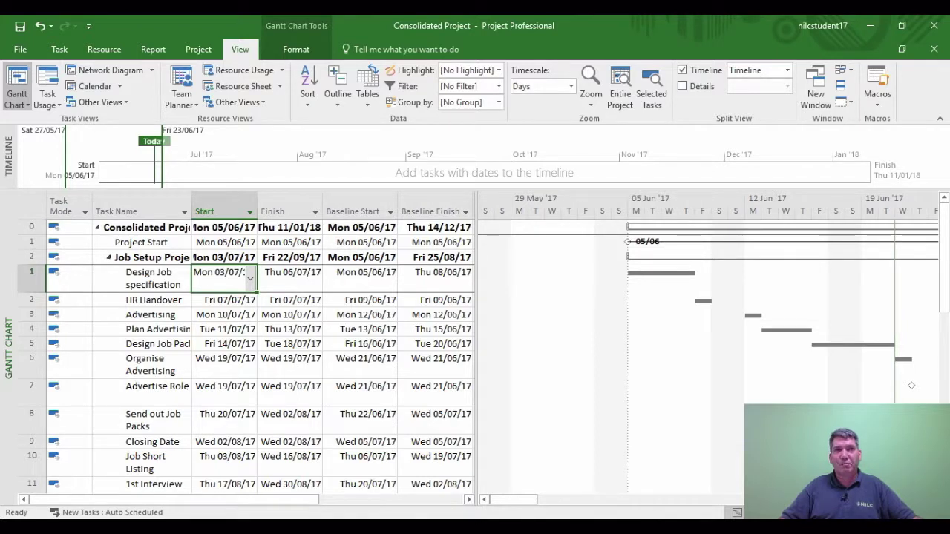
pyautogui.click(141, 286)
pyautogui.click(368, 85)
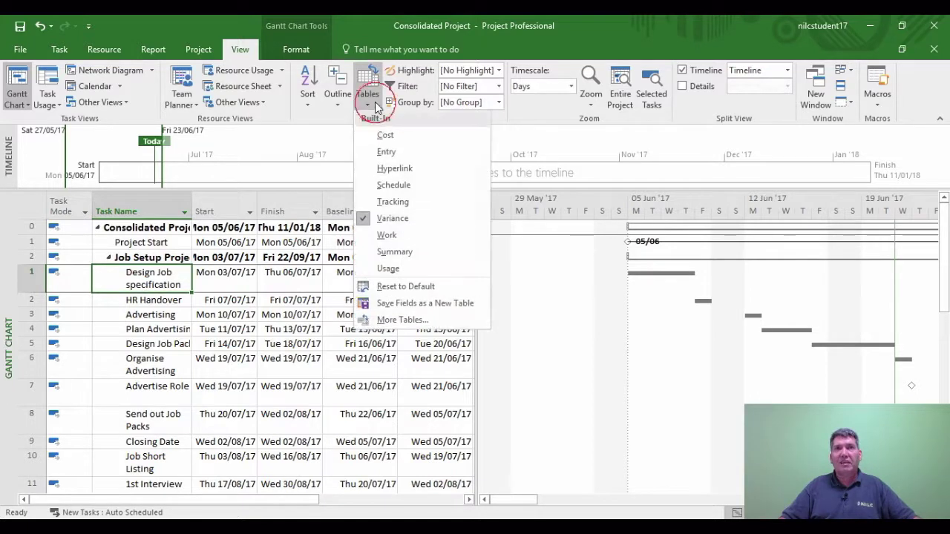
pyautogui.click(386, 153)
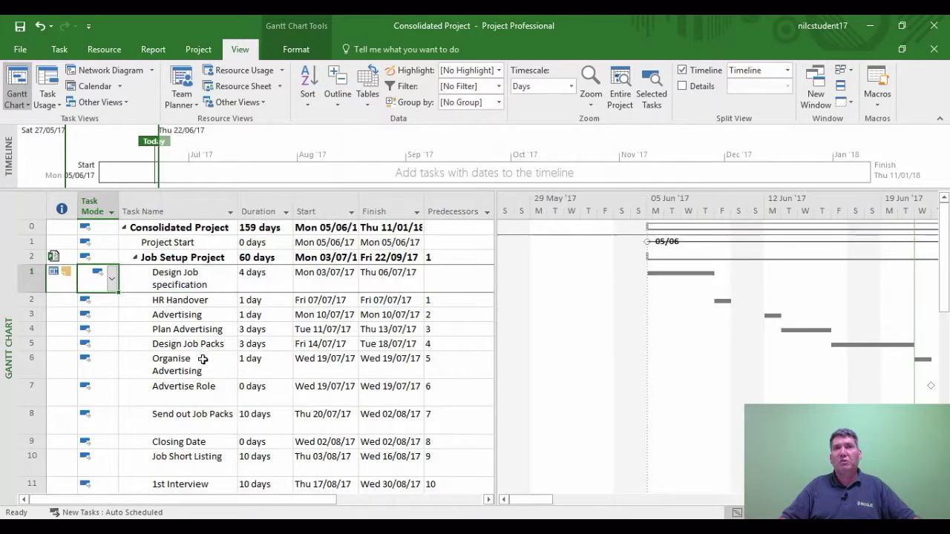